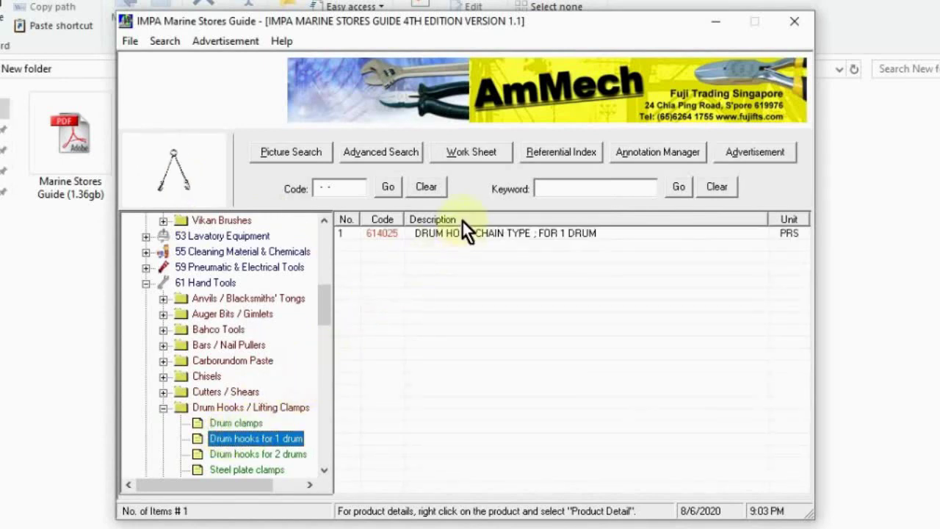
View the picture of the chain-type drum hook for 1 drum in the Hand Tools section.
{"action": "left_click", "coordinate": [459, 227]}
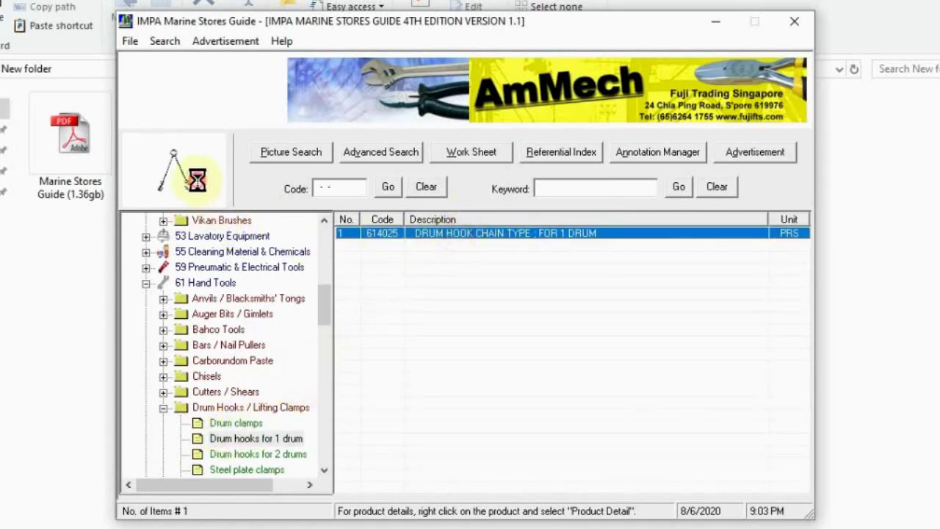
{"action": "left_click", "coordinate": [441, 377]}
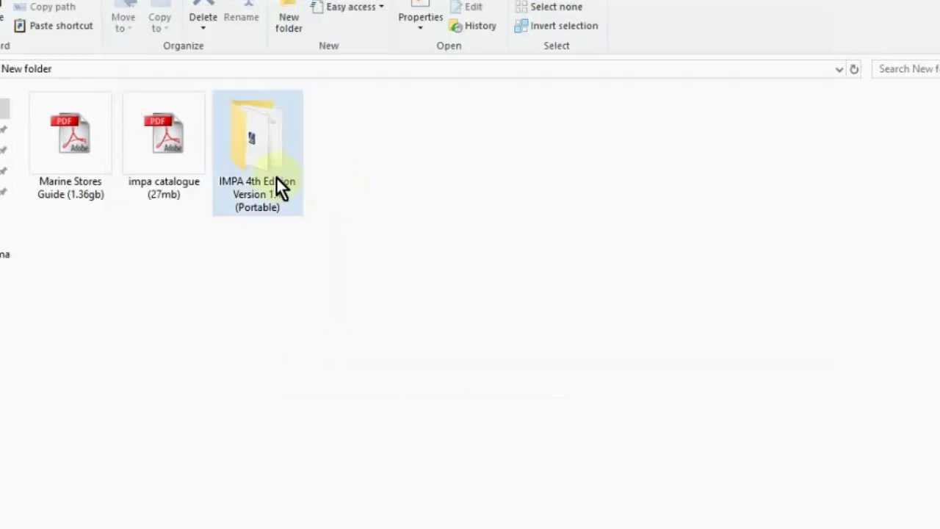
Open the IMPA 4th Edition Version 1.1 (Portable) folder and run the Marine Stores Guide launcher, accepting the security warning.
{"action": "mouse_move", "coordinate": [242, 191]}
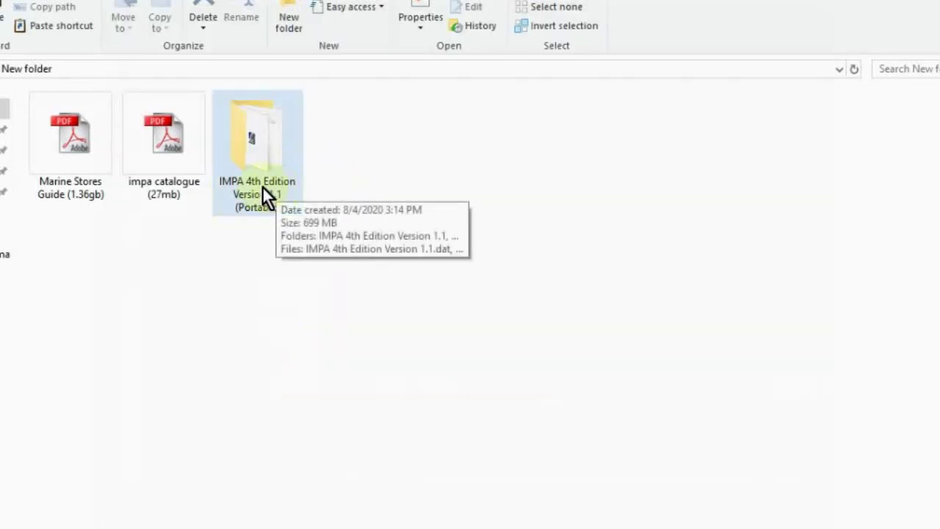
{"action": "right_click", "coordinate": [264, 184]}
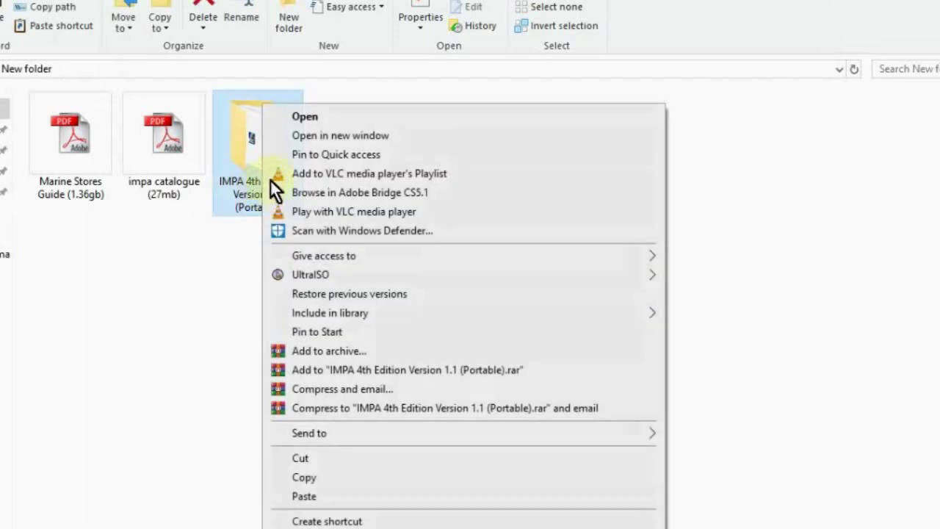
{"action": "left_click", "coordinate": [304, 118]}
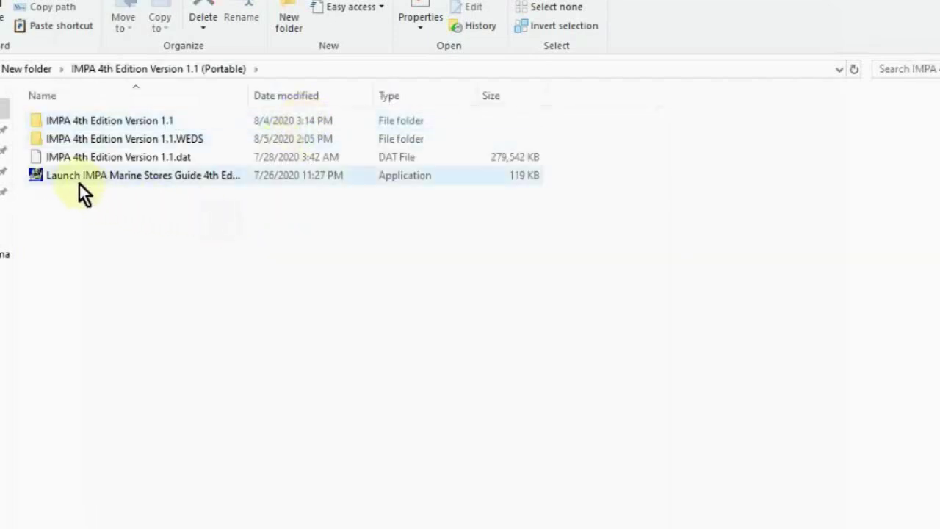
{"action": "right_click", "coordinate": [176, 179]}
{"action": "left_click", "coordinate": [229, 173]}
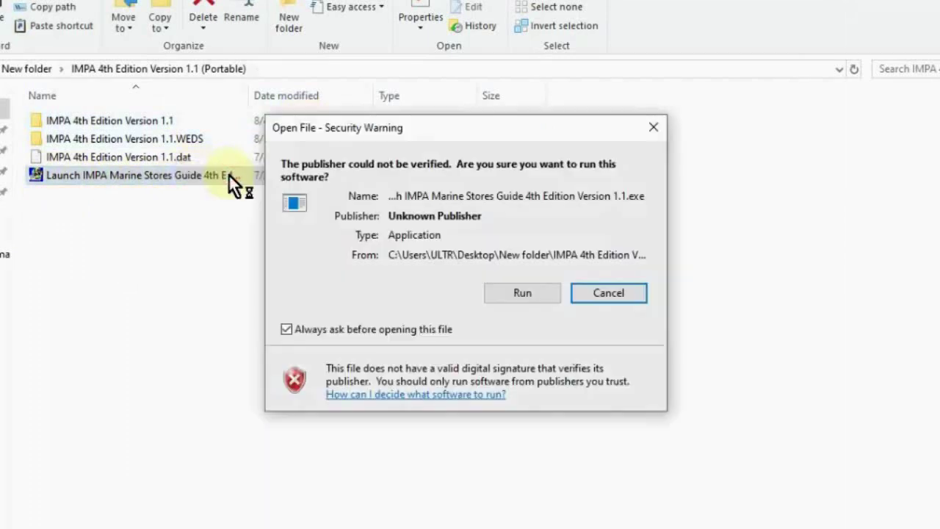
{"action": "left_click", "coordinate": [521, 293]}
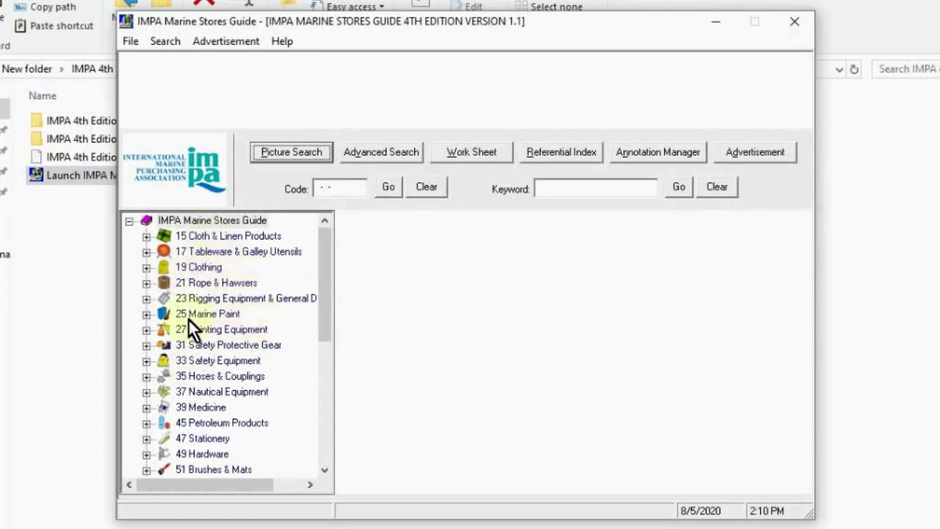
Browse to 59 Pneumatic & Electrical Tools, Scalers / Jet Chisels, and list the Pneumatic jet chisels.
{"action": "left_click", "coordinate": [189, 373]}
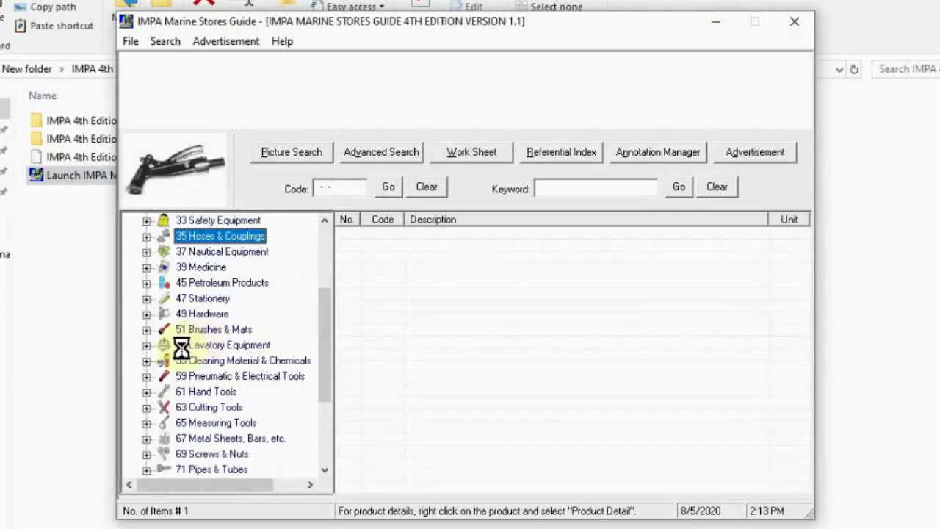
{"action": "left_click", "coordinate": [146, 375]}
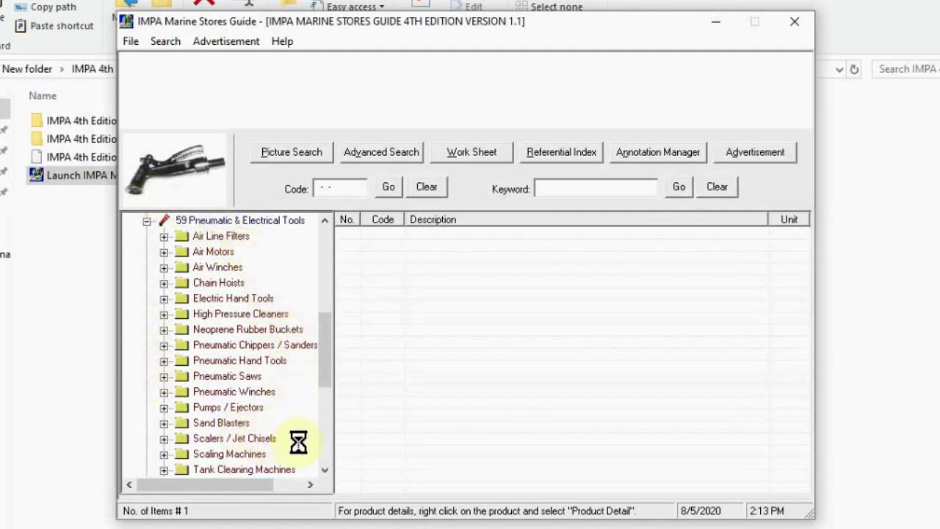
{"action": "left_click", "coordinate": [164, 439]}
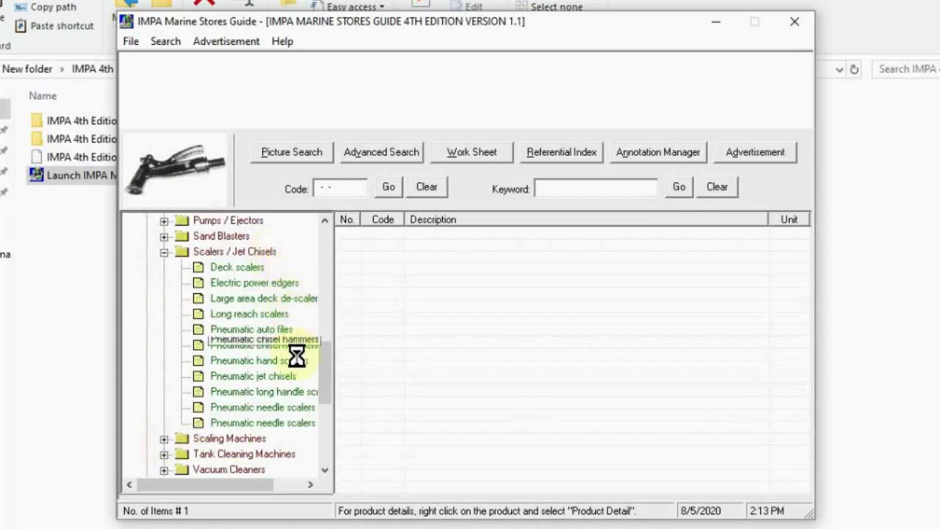
{"action": "left_click", "coordinate": [220, 375]}
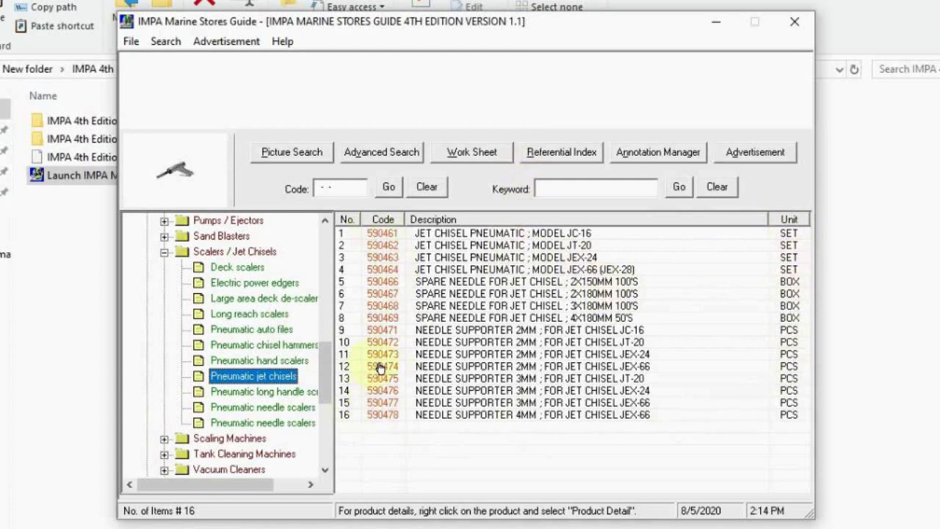
Enlarge the picture of the pneumatic jet chisel model JC-16 and close it after viewing.
{"action": "left_click", "coordinate": [471, 281]}
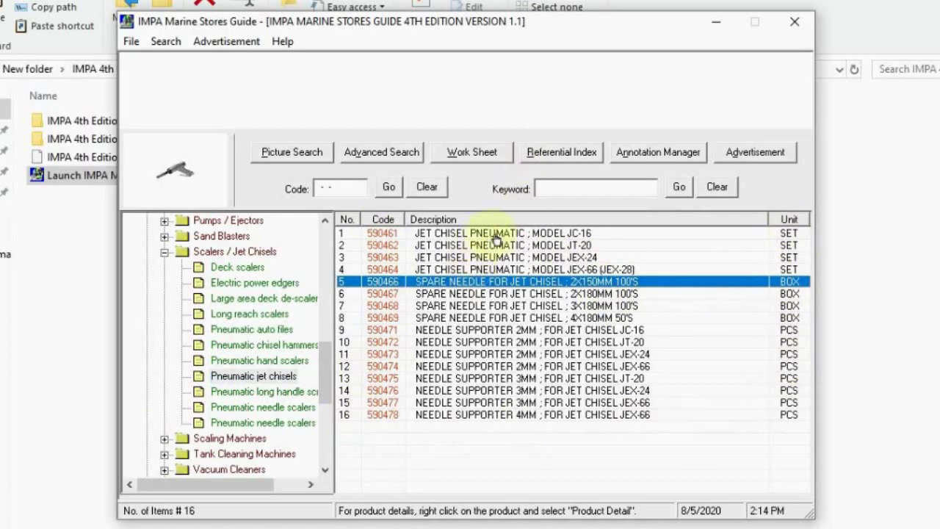
{"action": "left_click", "coordinate": [559, 234]}
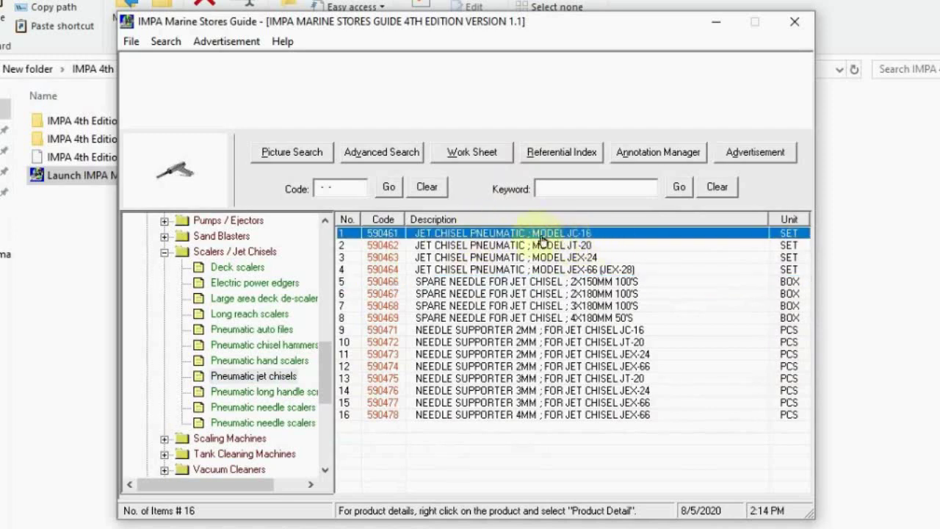
{"action": "double_click", "coordinate": [566, 234]}
{"action": "left_click", "coordinate": [189, 169]}
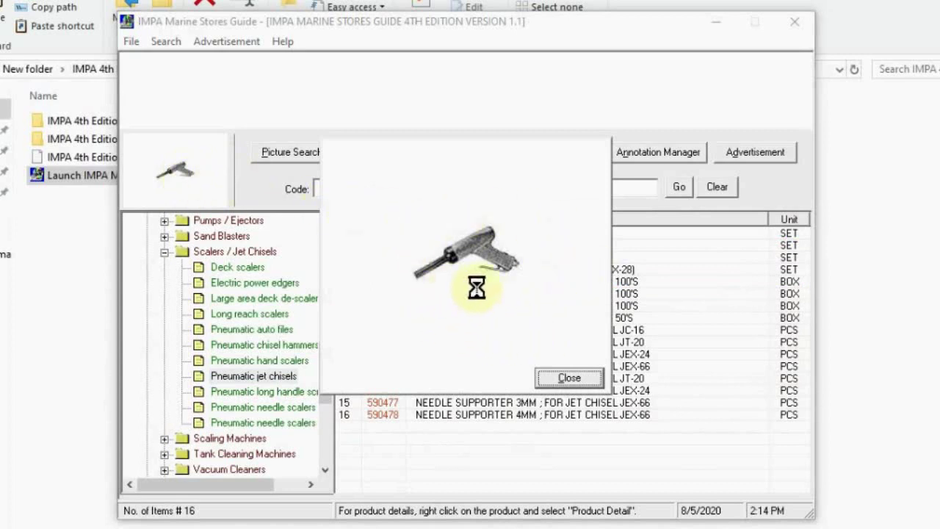
{"action": "left_click", "coordinate": [565, 379]}
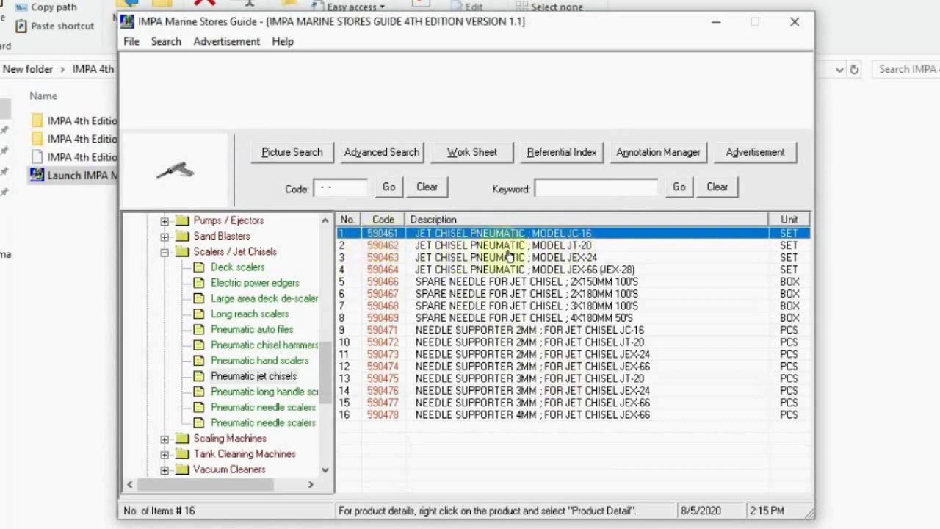
View the enlarged picture of the pneumatic jet chisel model JT-20.
{"action": "left_click", "coordinate": [583, 247]}
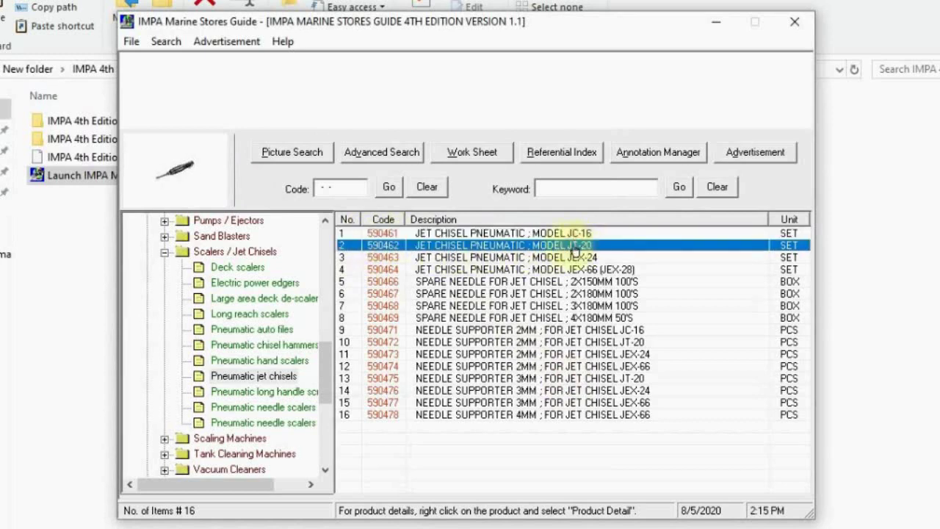
{"action": "left_click", "coordinate": [178, 170]}
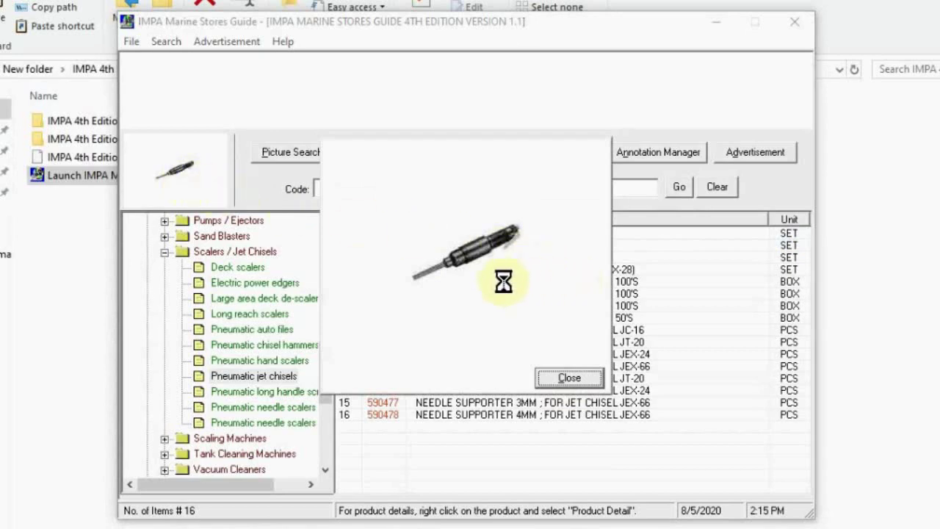
{"action": "left_click", "coordinate": [593, 293]}
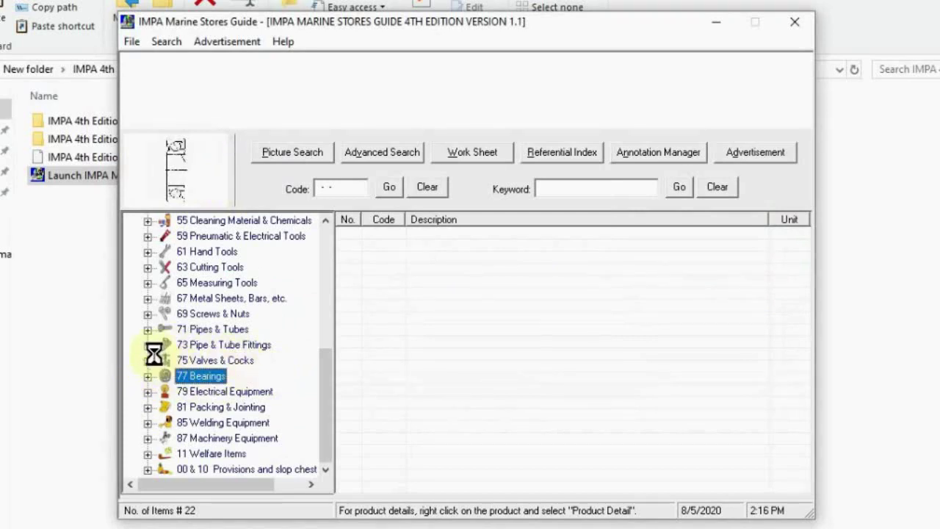
Expand Steel Compression Tube Fittings under 73 Pipe & Tube Fittings and look through the Elbows Steel compression items.
{"action": "left_click", "coordinate": [148, 345]}
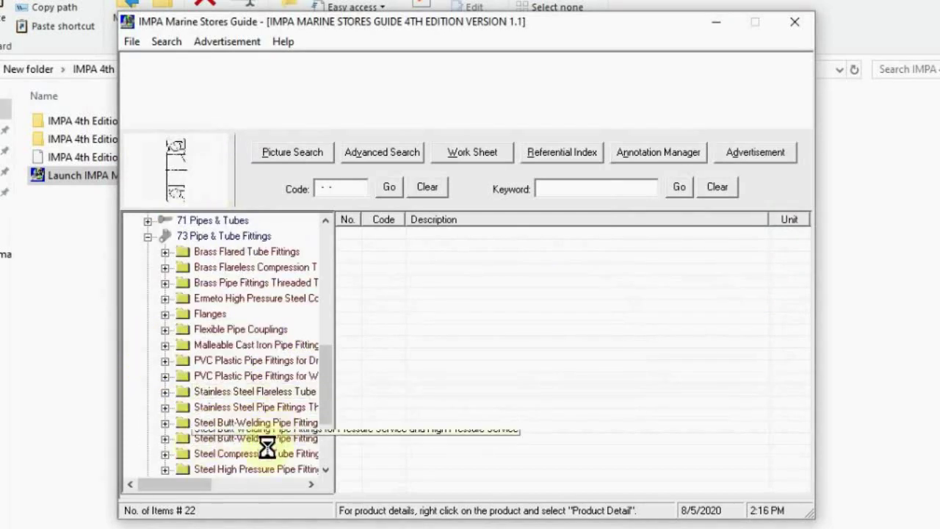
{"action": "left_click", "coordinate": [163, 452]}
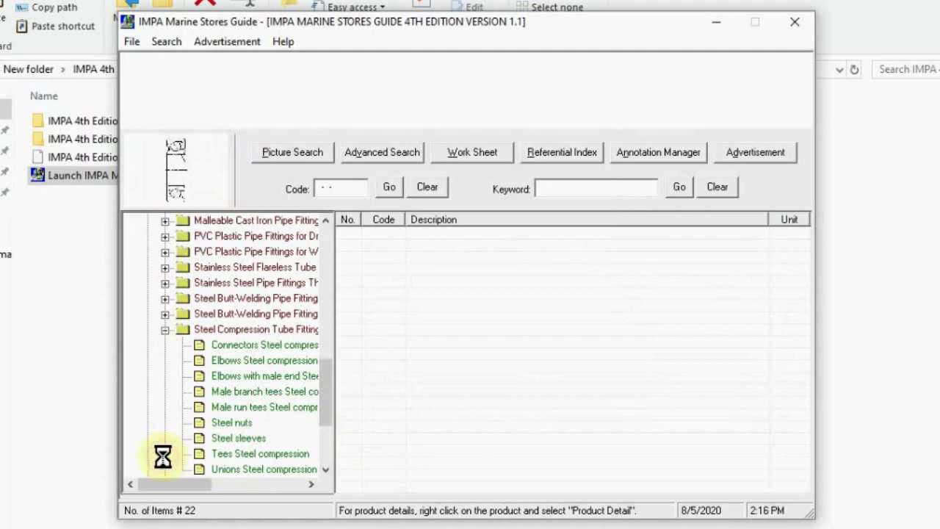
{"action": "left_click", "coordinate": [253, 361]}
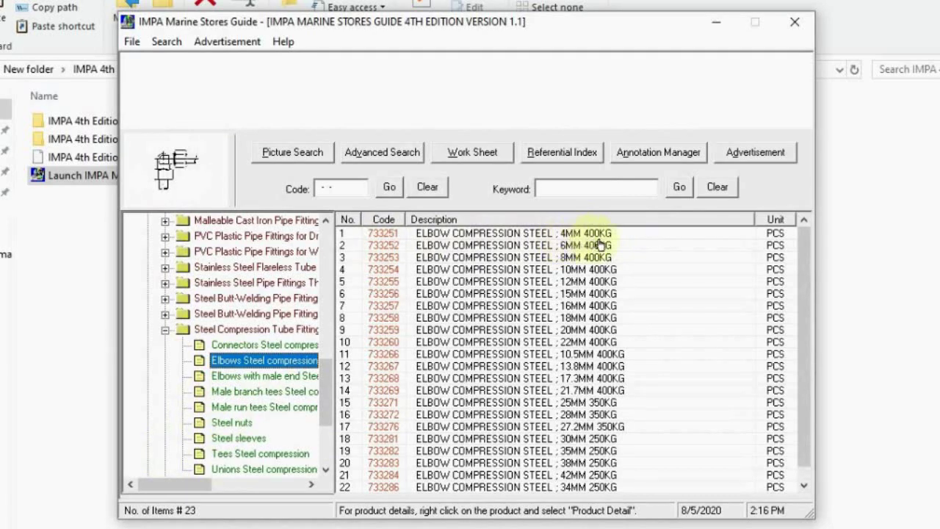
{"action": "left_click", "coordinate": [498, 234]}
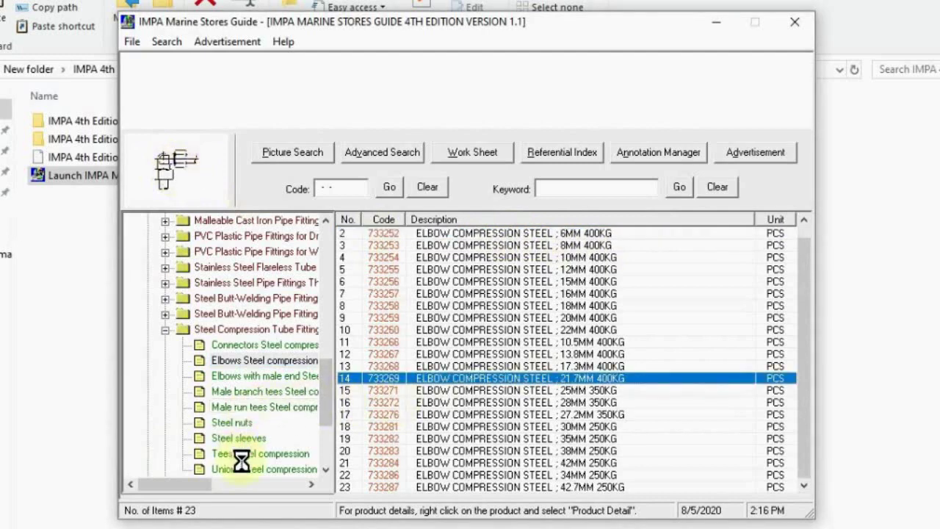
List the Steel nuts and view the enlarged drawing of the 20MM 400KG compression nut.
{"action": "left_click", "coordinate": [234, 424]}
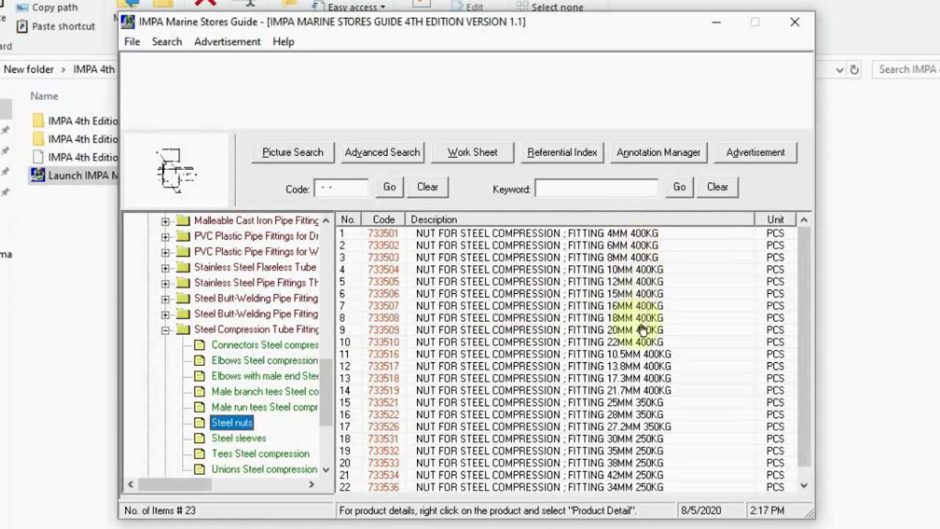
{"action": "left_click", "coordinate": [630, 332]}
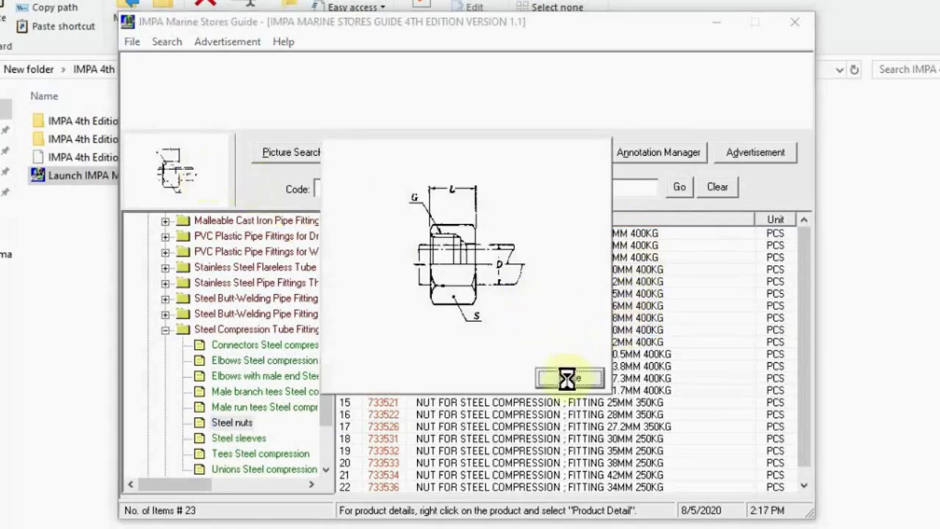
{"action": "left_click", "coordinate": [567, 377]}
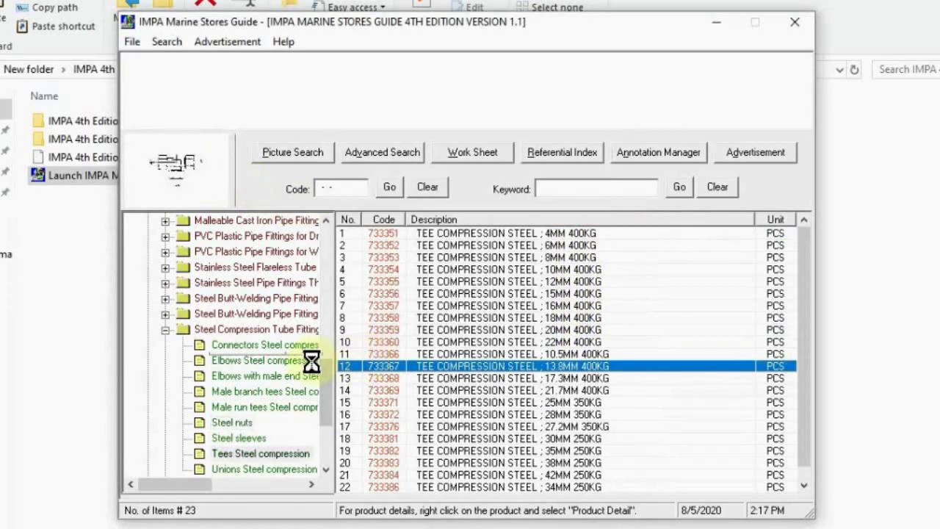
Look through the compression elbows with male end, and view the enlarged drawing of the 8MMXPT1/4 male branch tee.
{"action": "left_click", "coordinate": [282, 375]}
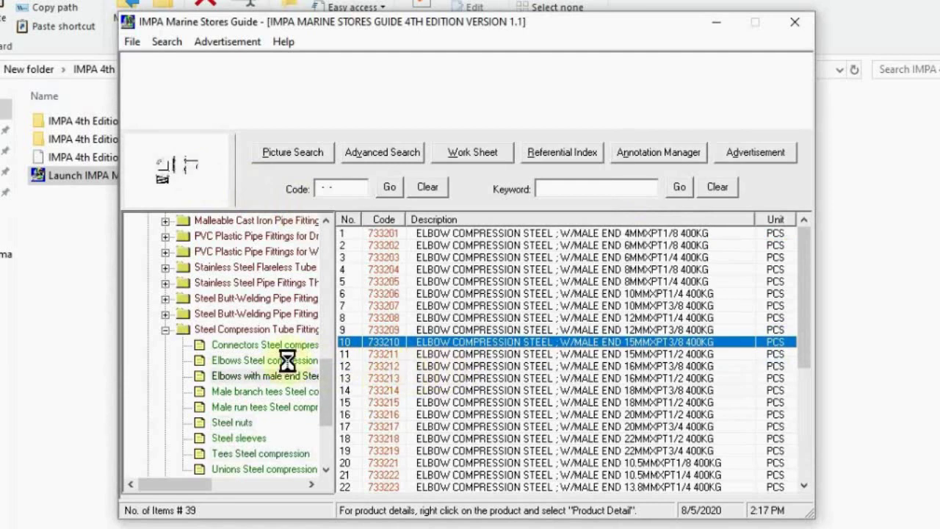
{"action": "left_click", "coordinate": [509, 365]}
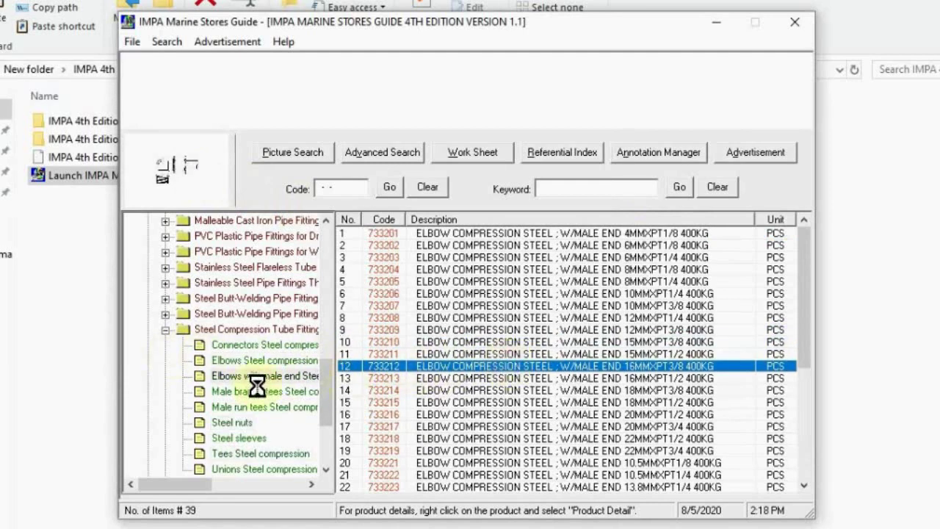
{"action": "left_click", "coordinate": [224, 391]}
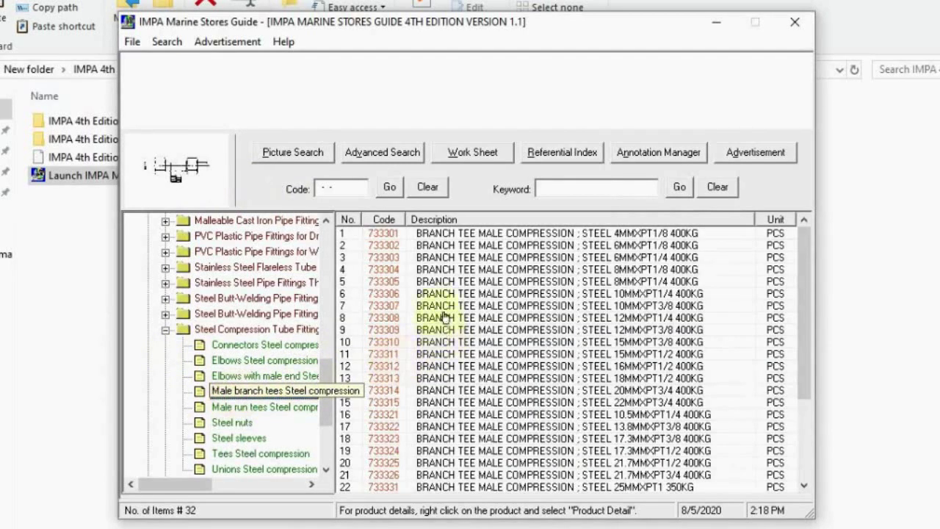
{"action": "left_click", "coordinate": [501, 283]}
{"action": "left_click", "coordinate": [158, 165]}
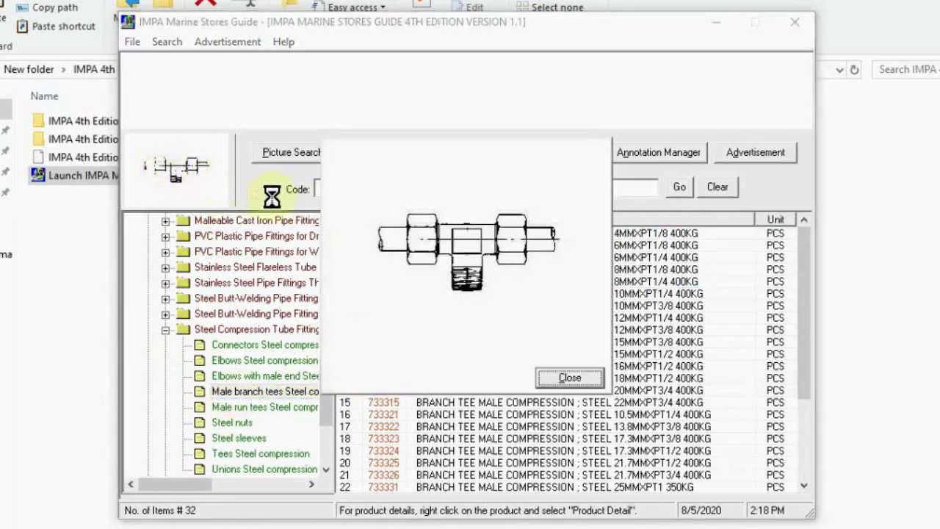
{"action": "left_click", "coordinate": [569, 376]}
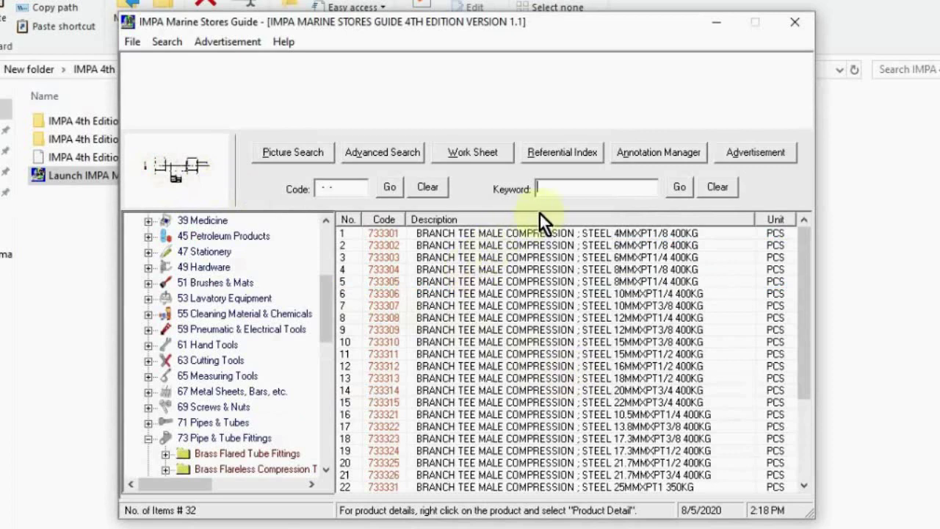
Search the catalogue for the keyword "shackle" and enlarge the drawing of the 34MM SWL 7TON straight flat head pin shackle.
{"action": "left_click", "coordinate": [539, 188]}
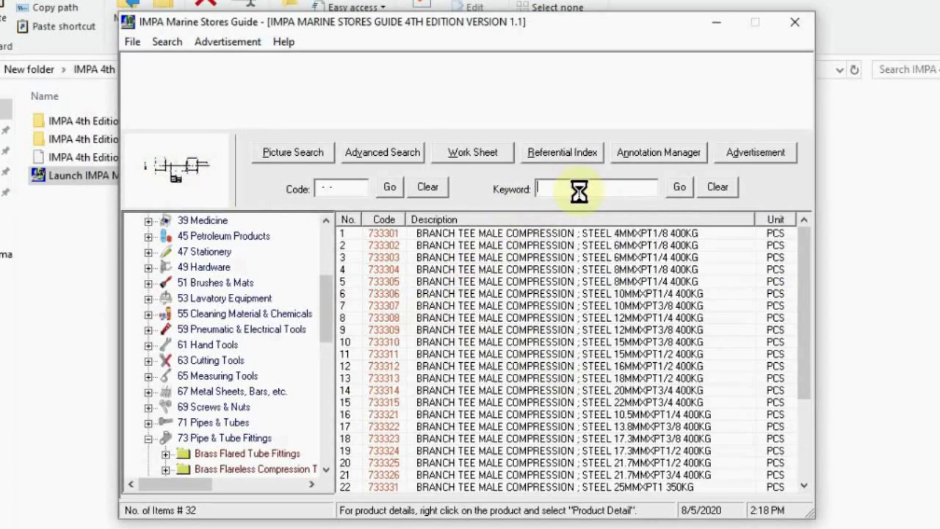
{"action": "type", "text": "shackle"}
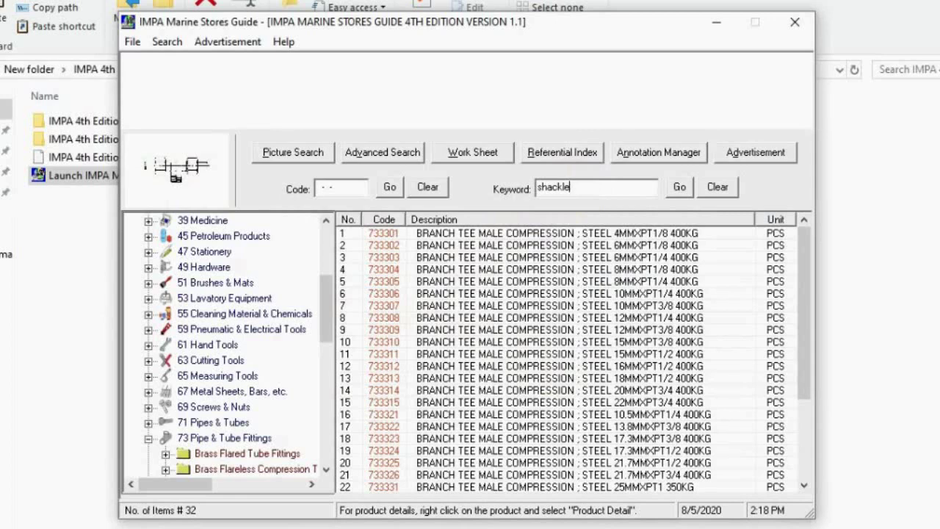
{"action": "key", "text": "Return"}
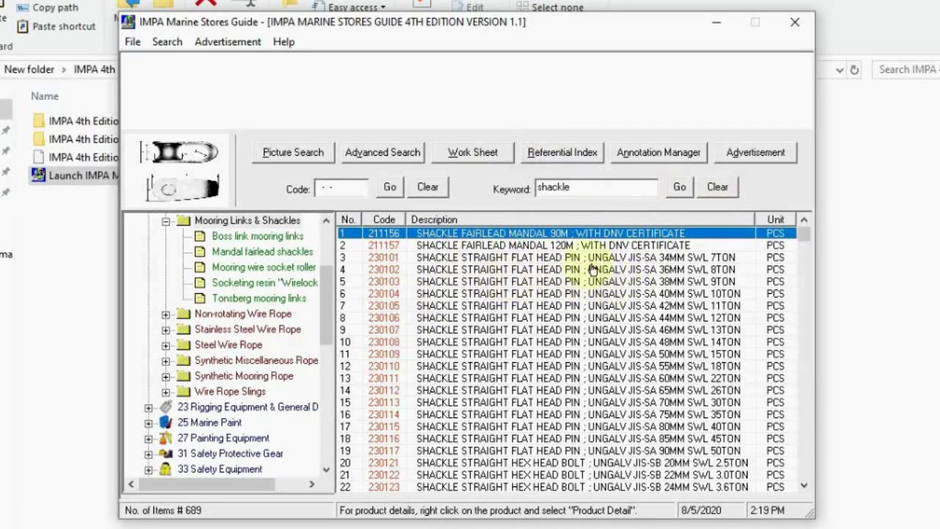
{"action": "left_click", "coordinate": [553, 259]}
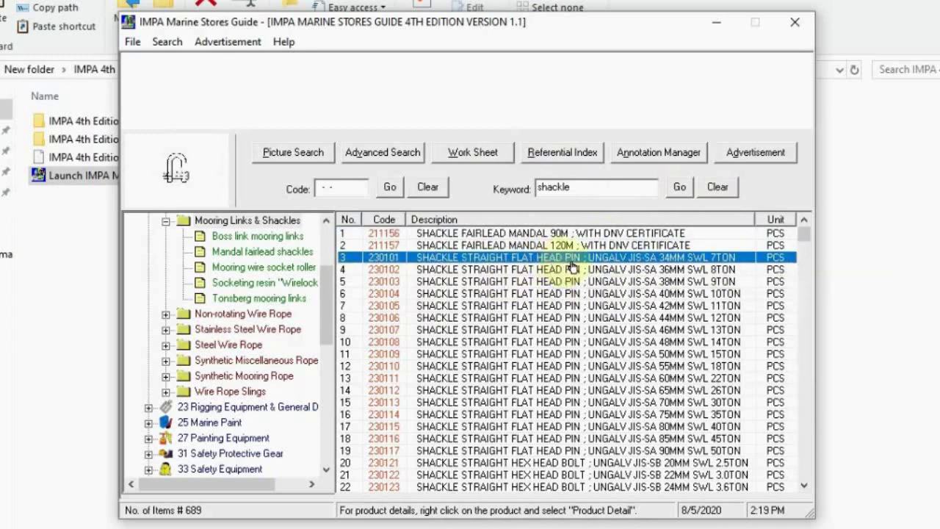
{"action": "left_click", "coordinate": [188, 178]}
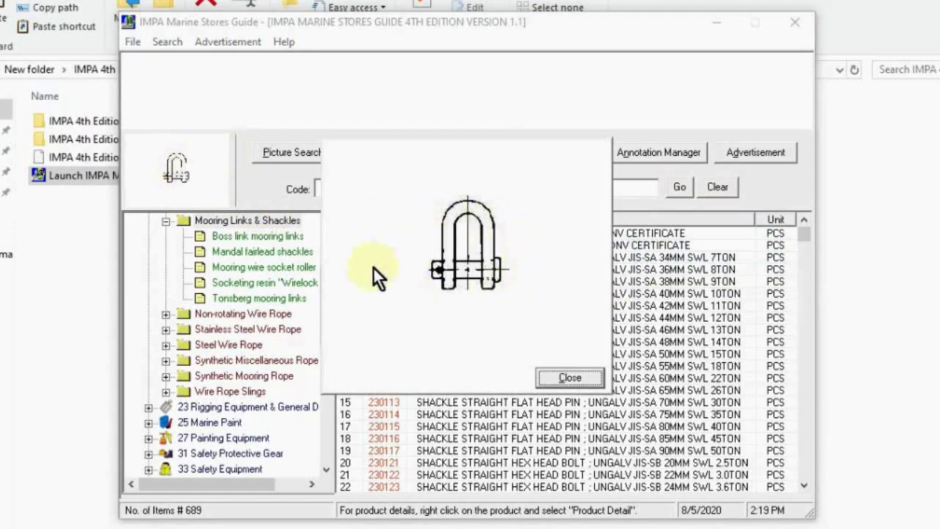
Close the enlarged drawing and view the enlarged drawing of the 20MM SWL 2.5TON straight hex head bolt shackle.
{"action": "left_click", "coordinate": [578, 376]}
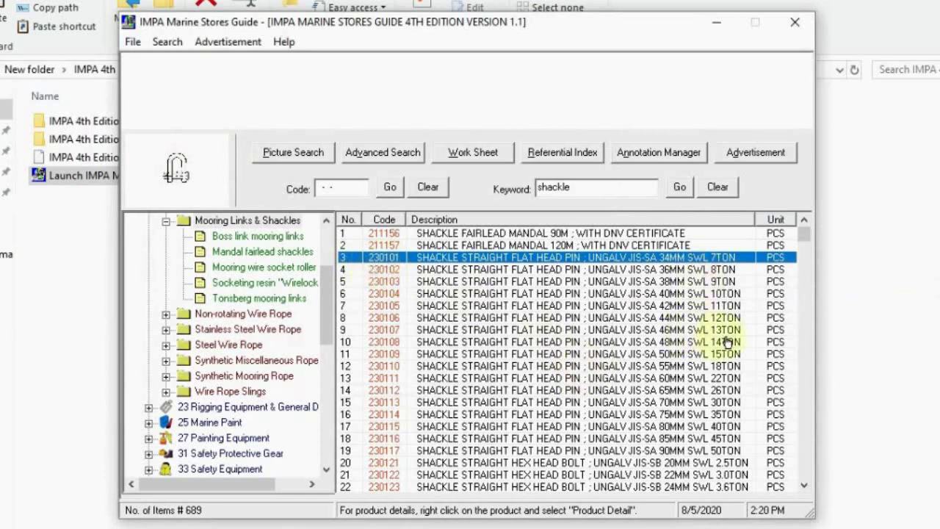
{"action": "scroll", "coordinate": [734, 342], "scroll_direction": "down", "scroll_amount": 1}
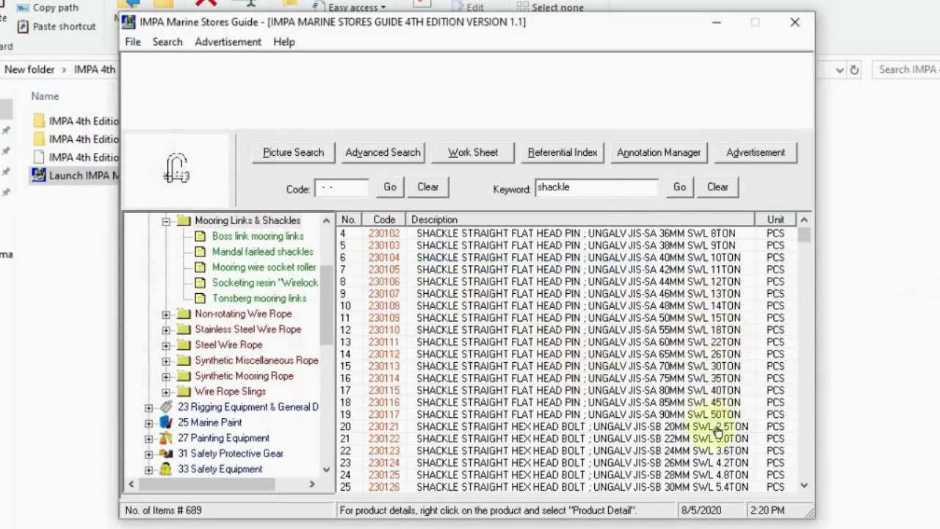
{"action": "scroll", "coordinate": [719, 432], "scroll_direction": "down", "scroll_amount": 4}
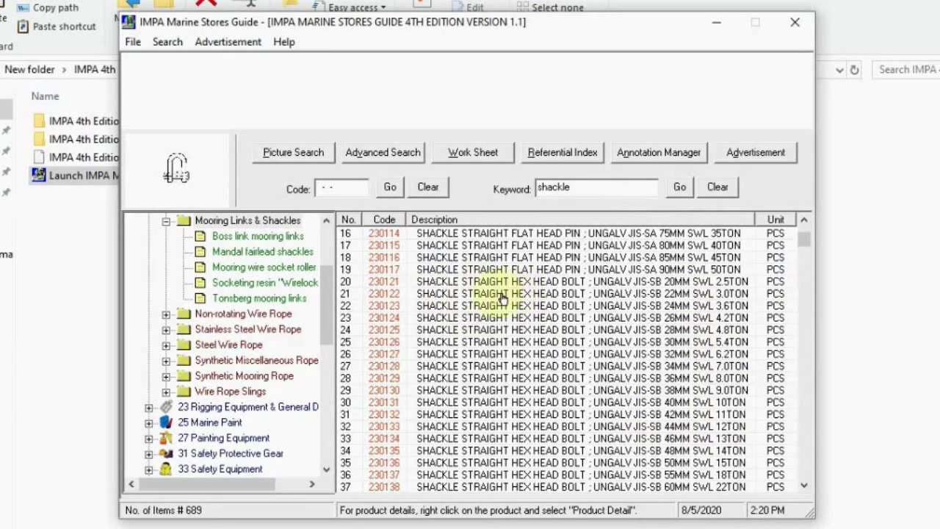
{"action": "left_click", "coordinate": [489, 286]}
{"action": "left_click", "coordinate": [171, 171]}
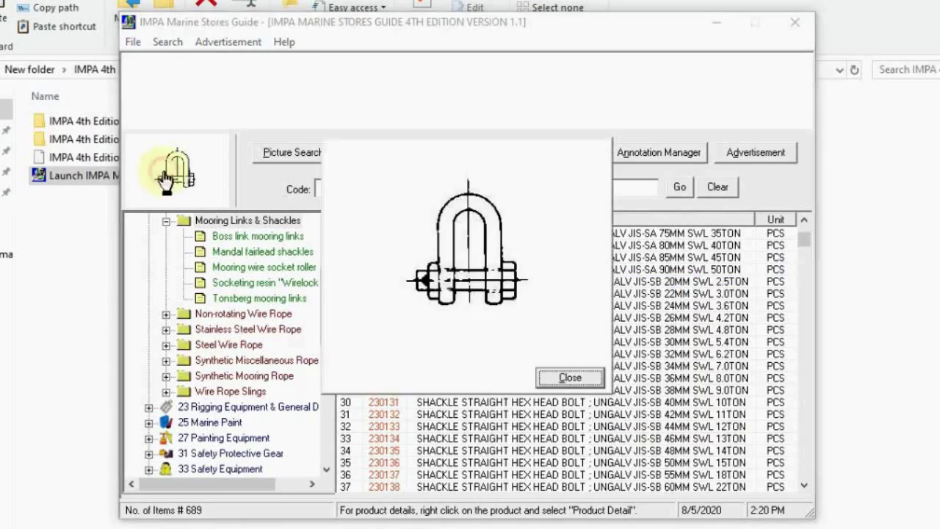
{"action": "left_click", "coordinate": [514, 287]}
View the enlarged drawing of a straight eye bolt shackle further down the shackle results.
{"action": "scroll", "coordinate": [692, 357], "scroll_direction": "down", "scroll_amount": 6}
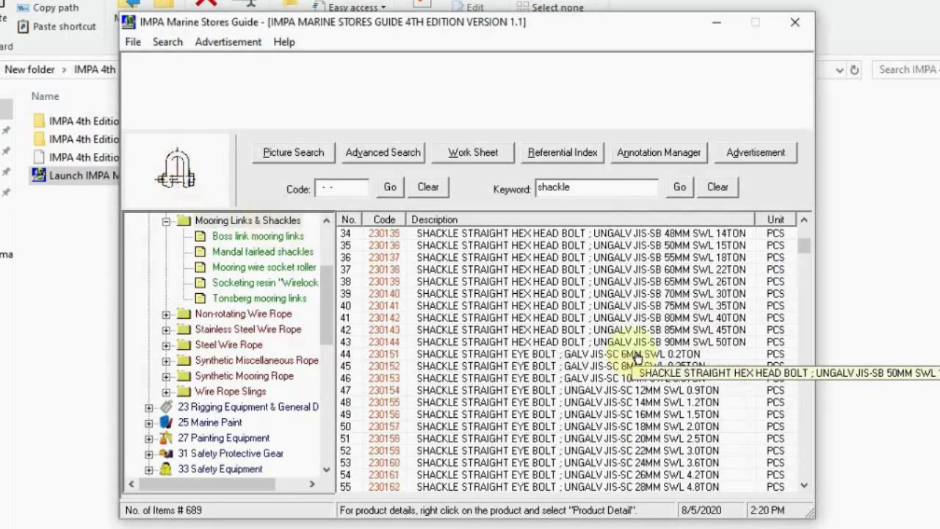
{"action": "double_click", "coordinate": [468, 281]}
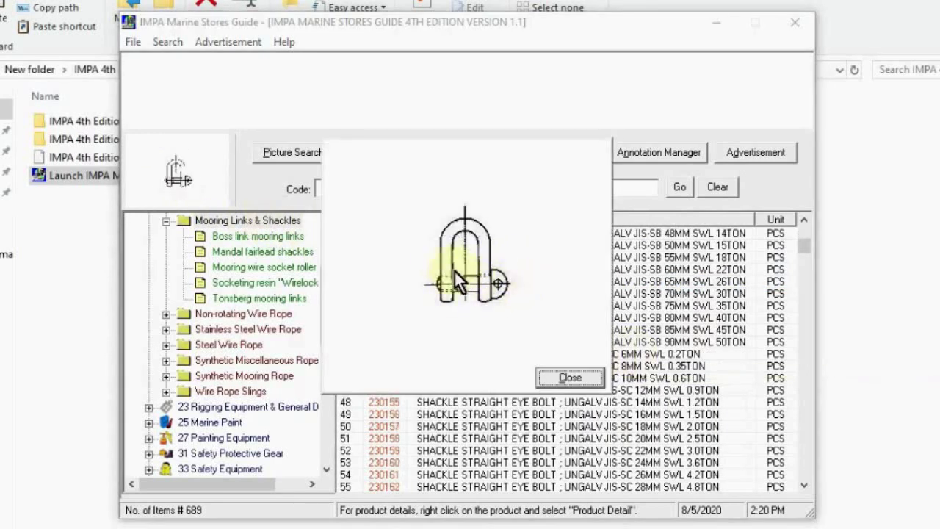
{"action": "left_click", "coordinate": [565, 378]}
Find the bow flat head pin shackles in the results and view the enlarged drawing of the 60MM SWL 22TON one.
{"action": "scroll", "coordinate": [544, 371], "scroll_direction": "down", "scroll_amount": 14}
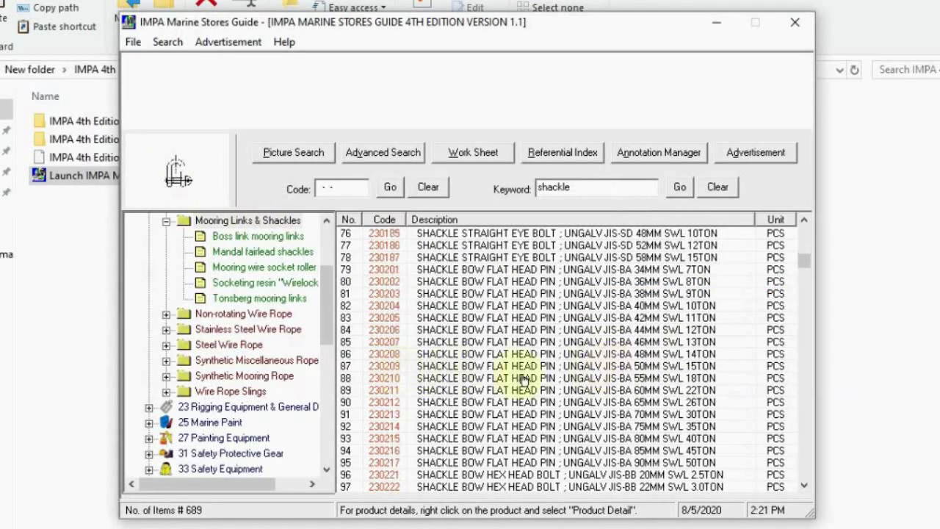
{"action": "left_click", "coordinate": [518, 390]}
{"action": "left_click", "coordinate": [176, 184]}
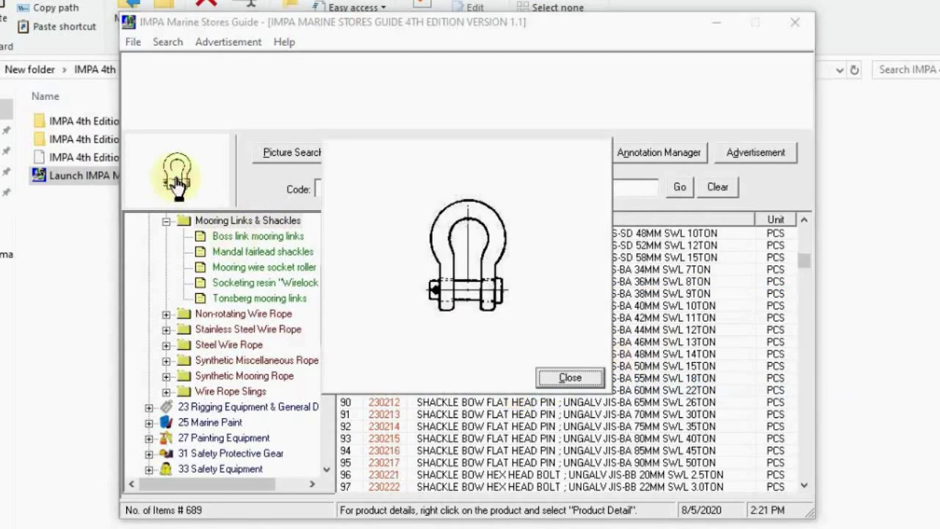
{"action": "left_click", "coordinate": [570, 378]}
Look through the further shackle results, and the category tree down to 00 & 10 Provisions and slop chest and back up.
{"action": "scroll", "coordinate": [551, 356], "scroll_direction": "down", "scroll_amount": 20}
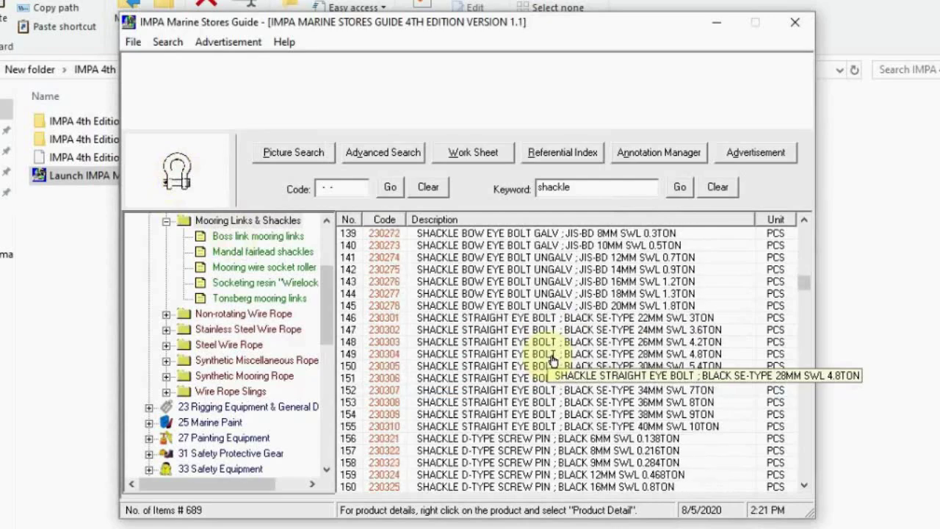
{"action": "scroll", "coordinate": [553, 360], "scroll_direction": "down", "scroll_amount": 10}
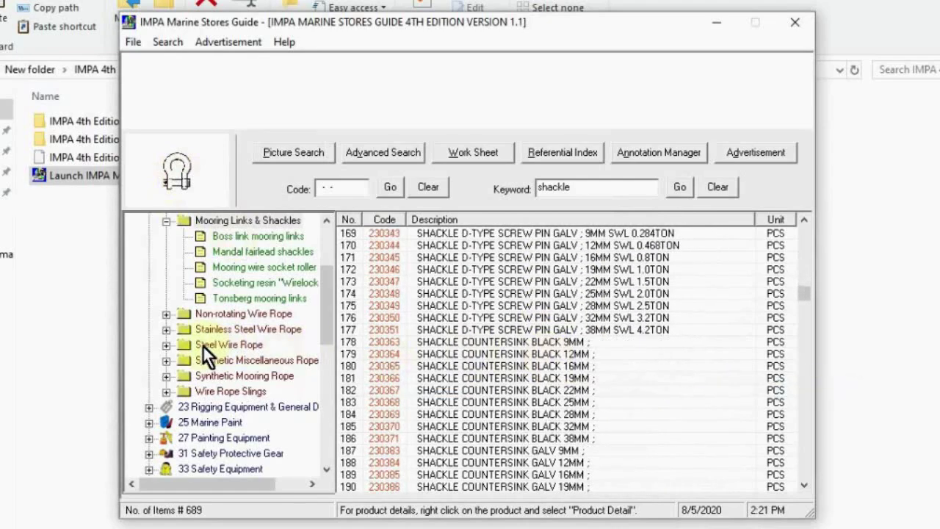
{"action": "scroll", "coordinate": [203, 345], "scroll_direction": "down", "scroll_amount": 1}
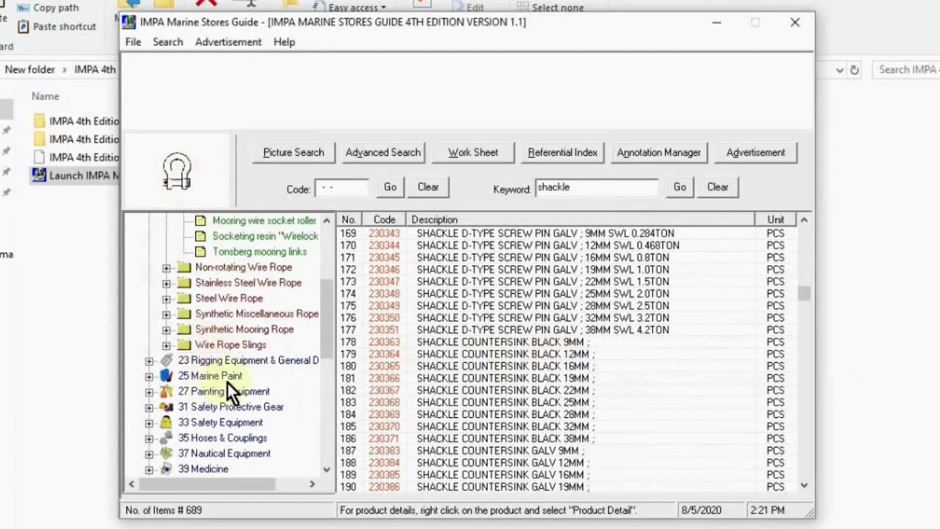
{"action": "scroll", "coordinate": [227, 381], "scroll_direction": "down", "scroll_amount": 5}
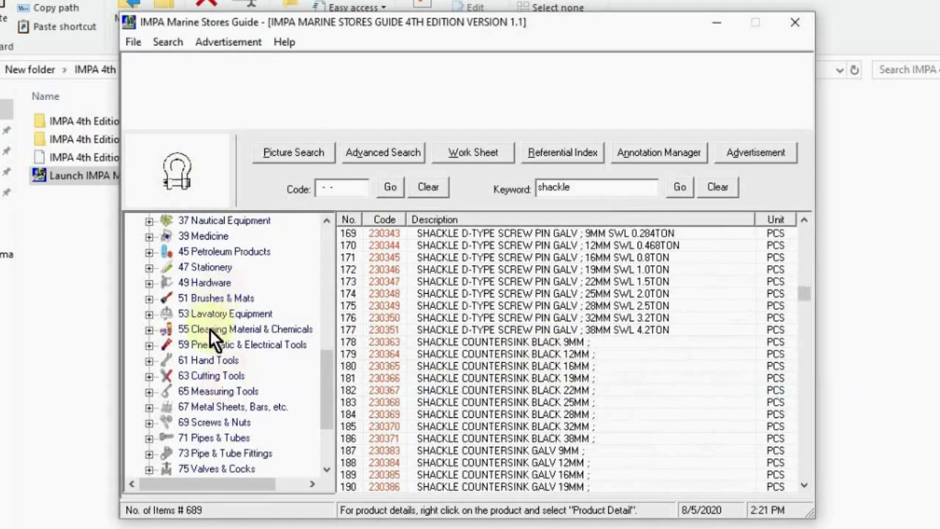
{"action": "scroll", "coordinate": [210, 338], "scroll_direction": "down", "scroll_amount": 3}
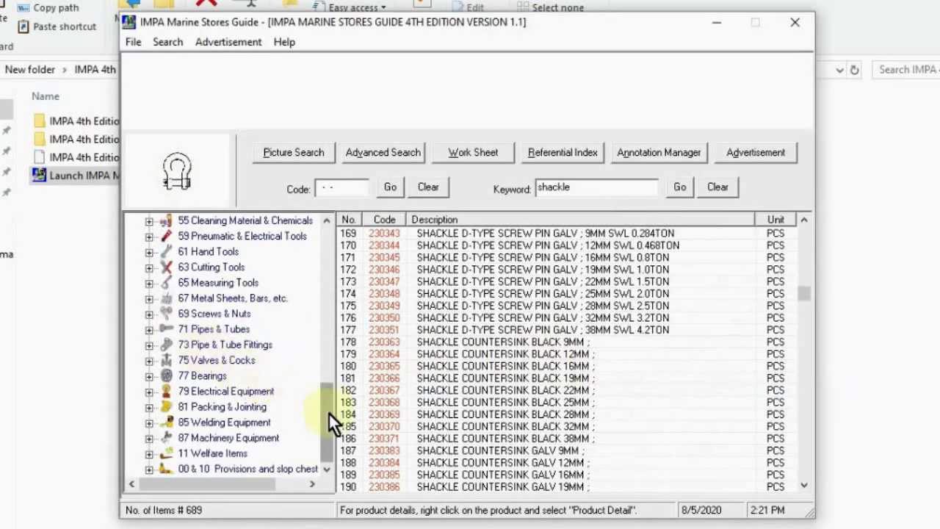
{"action": "left_click_drag", "start_coordinate": [329, 418], "coordinate": [335, 261]}
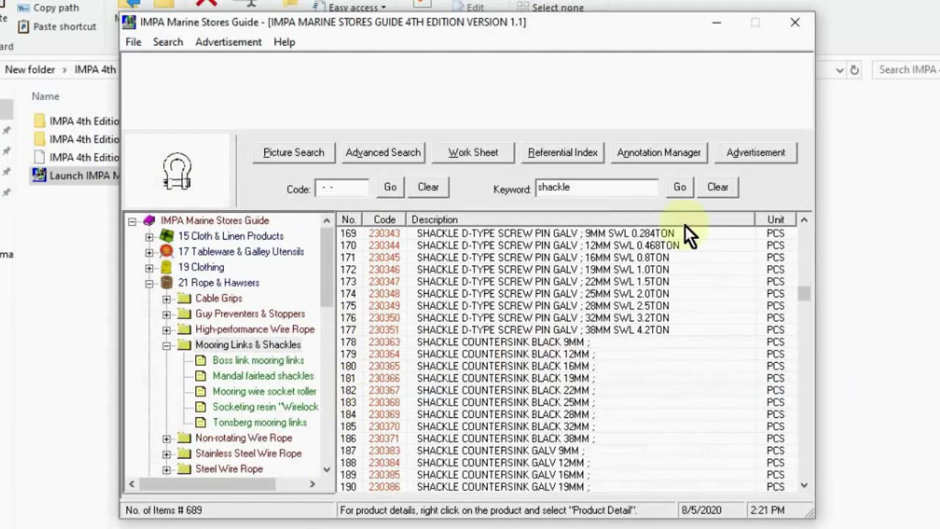
Clear the keyword, search the catalogue for code 23-03-69 and view the enlarged picture of that item.
{"action": "left_click", "coordinate": [724, 186]}
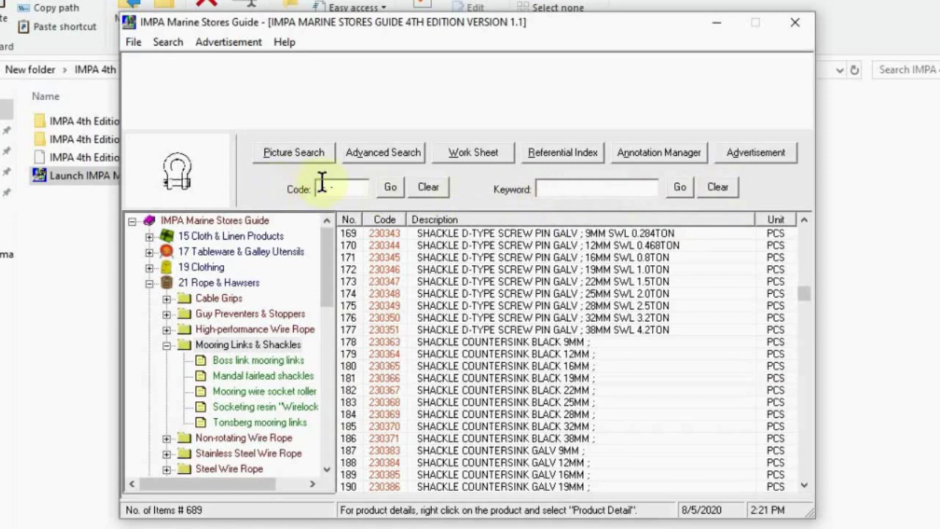
{"action": "left_click", "coordinate": [342, 191]}
{"action": "type", "text": "23-03-69"}
{"action": "key", "text": "Tab"}
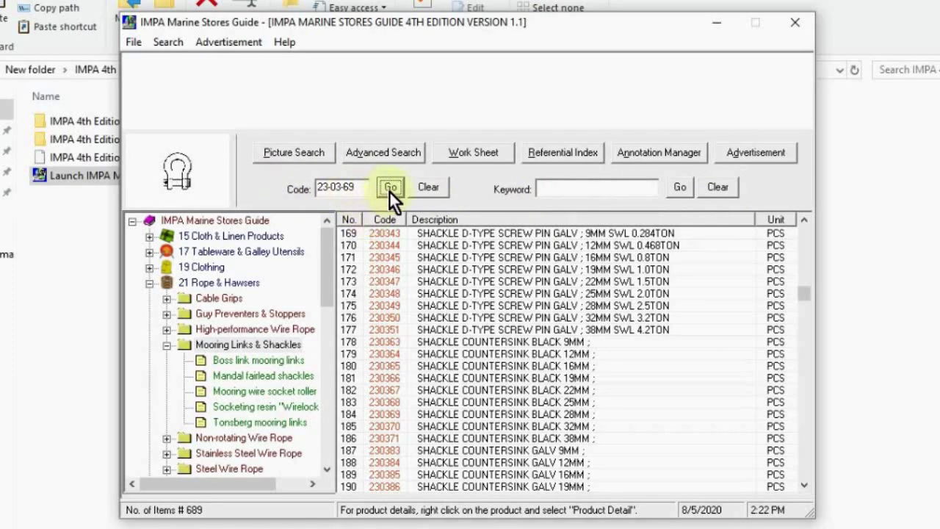
{"action": "left_click", "coordinate": [389, 187]}
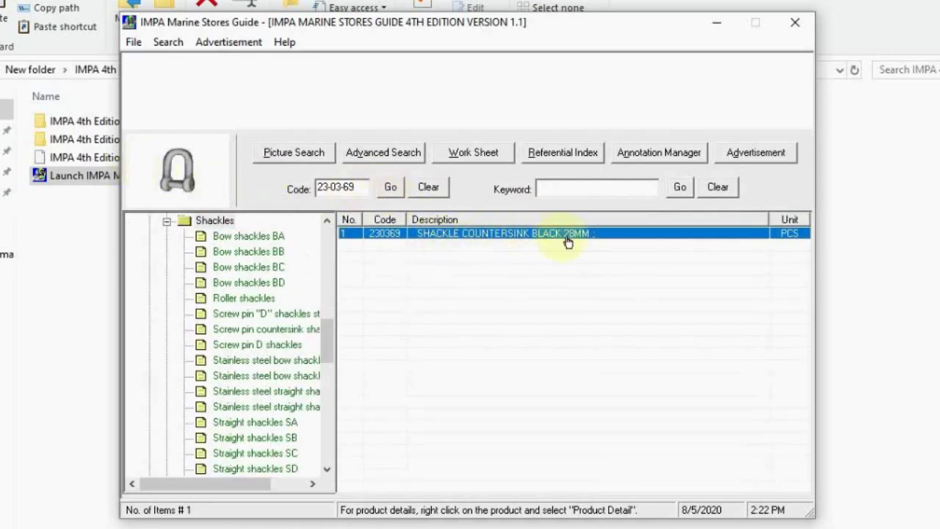
{"action": "left_click", "coordinate": [209, 195]}
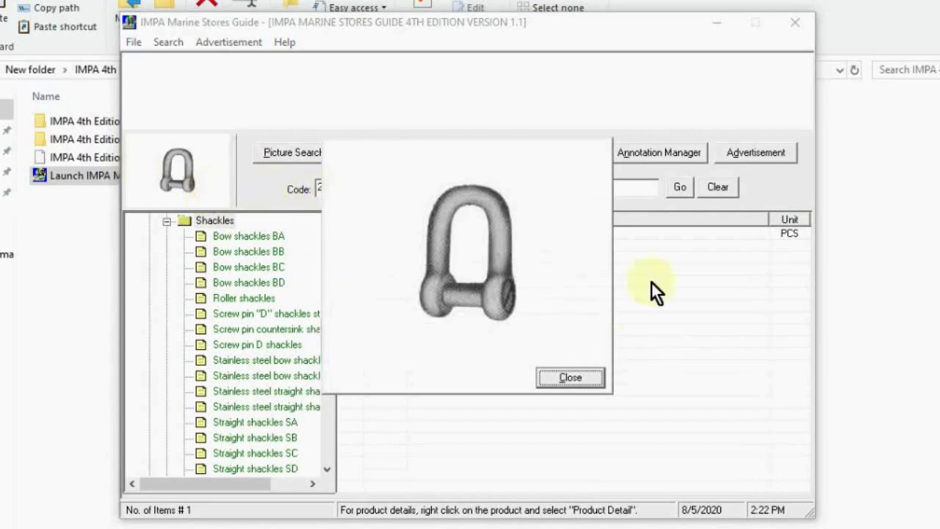
{"action": "left_click", "coordinate": [580, 378]}
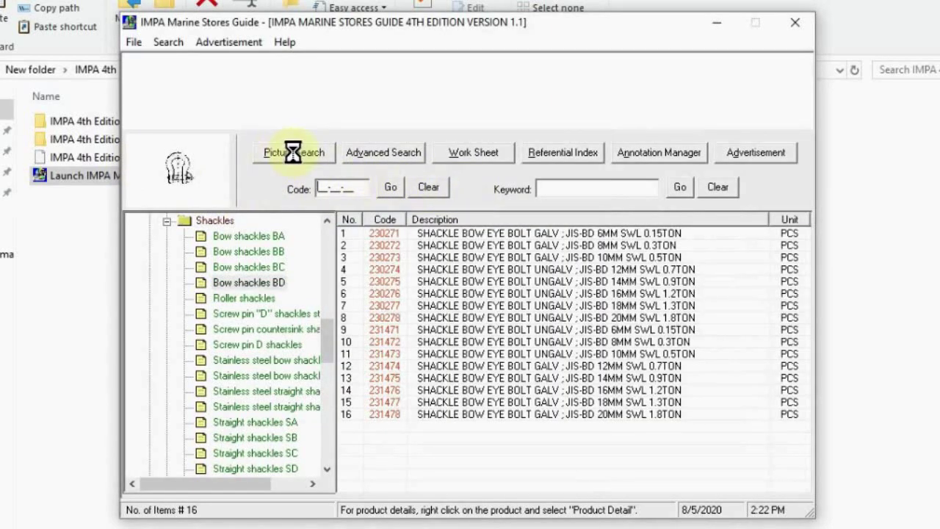
Browse the shackle categories in Picture Search and pick the picture of a stainless steel straight shackle.
{"action": "left_click", "coordinate": [293, 152]}
{"action": "left_click", "coordinate": [260, 273]}
{"action": "scroll", "coordinate": [262, 259], "scroll_direction": "down", "scroll_amount": 1}
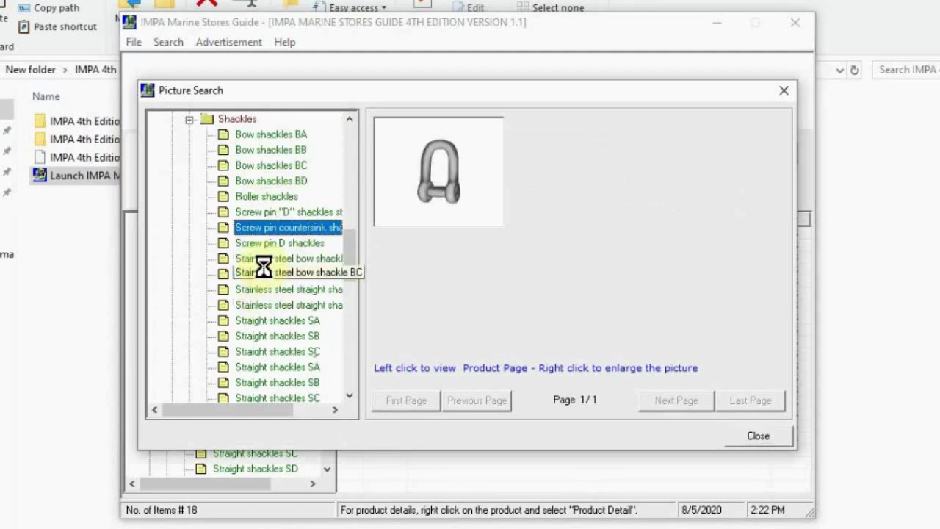
{"action": "left_click", "coordinate": [263, 288]}
{"action": "scroll", "coordinate": [271, 283], "scroll_direction": "down", "scroll_amount": 2}
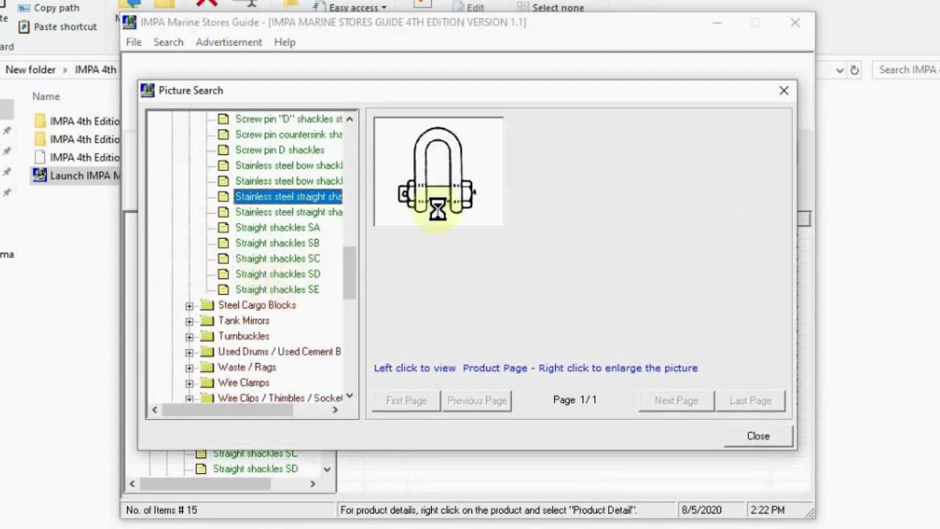
{"action": "left_click", "coordinate": [435, 154]}
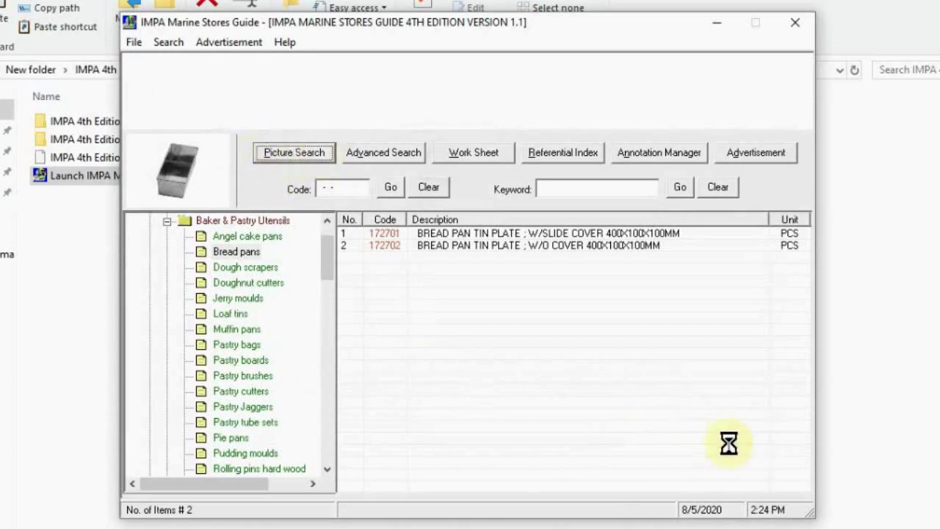
Run an Advanced Search in category 61 Hand Tools with the keyword "grinder".
{"action": "left_click", "coordinate": [384, 152]}
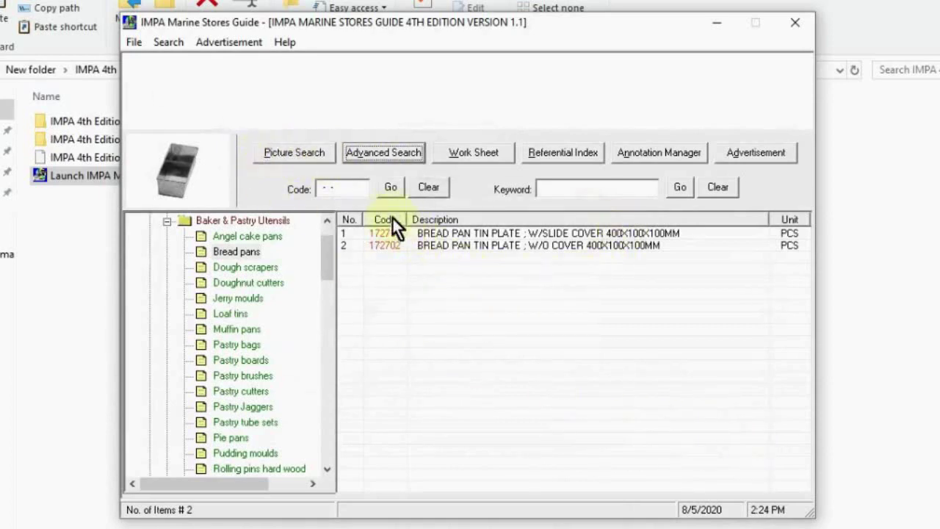
{"action": "left_click", "coordinate": [398, 157]}
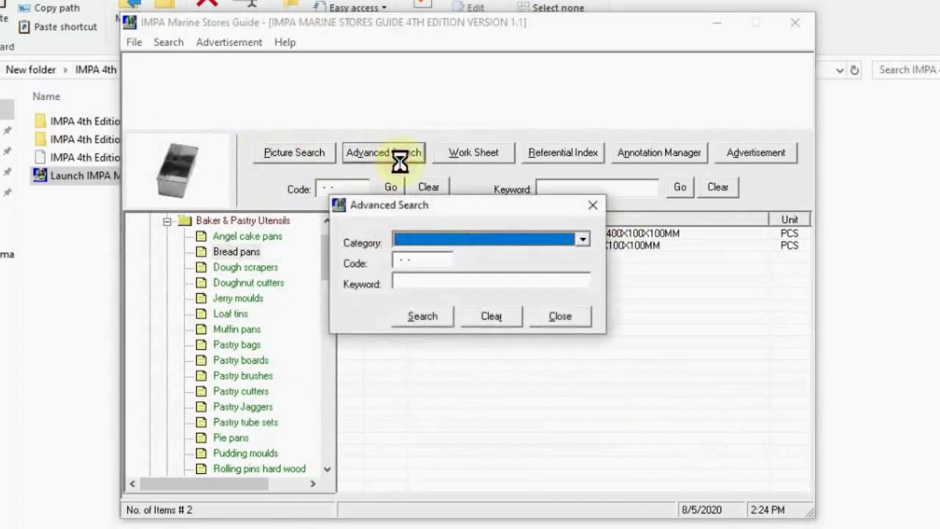
{"action": "left_click", "coordinate": [583, 240]}
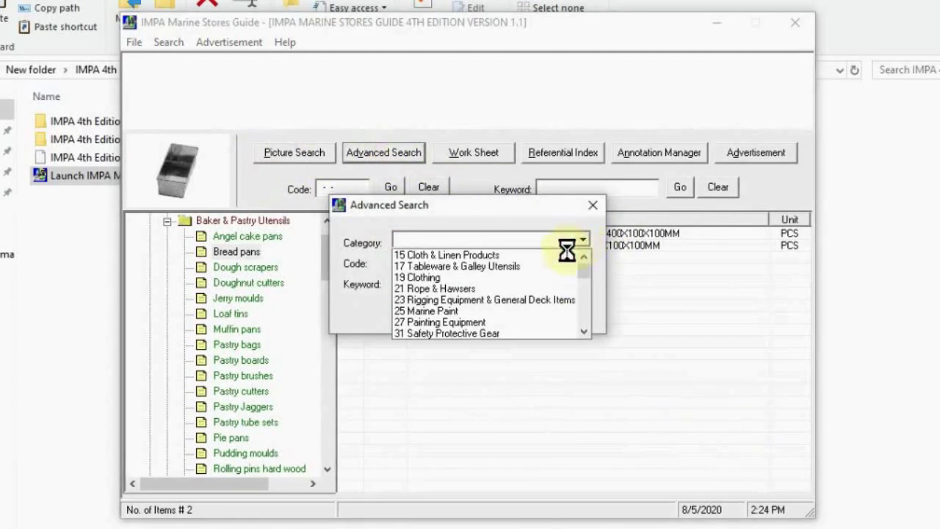
{"action": "scroll", "coordinate": [537, 257], "scroll_direction": "down", "scroll_amount": 6}
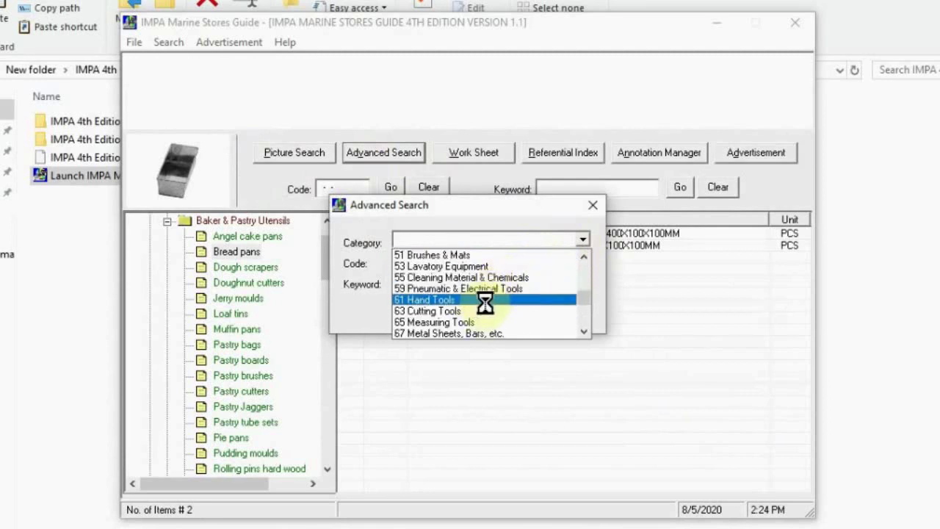
{"action": "left_click", "coordinate": [483, 300]}
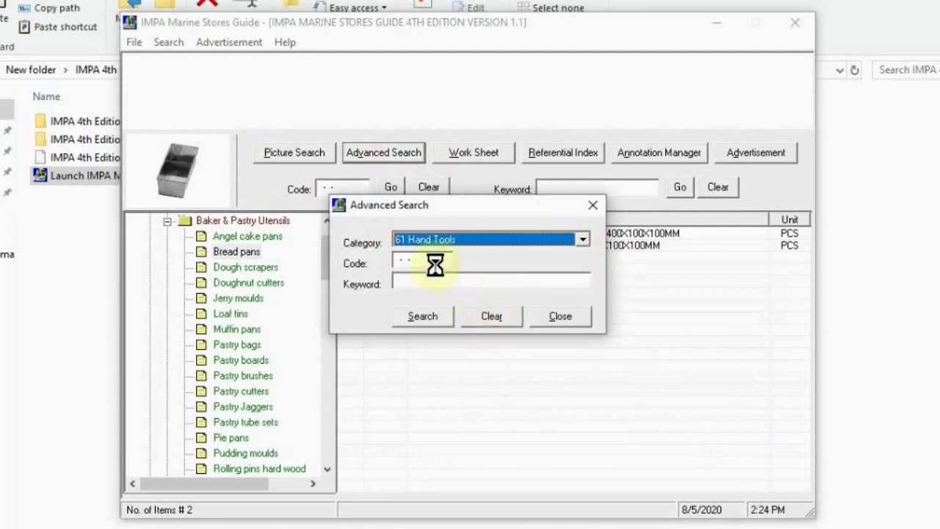
{"action": "left_click", "coordinate": [406, 285]}
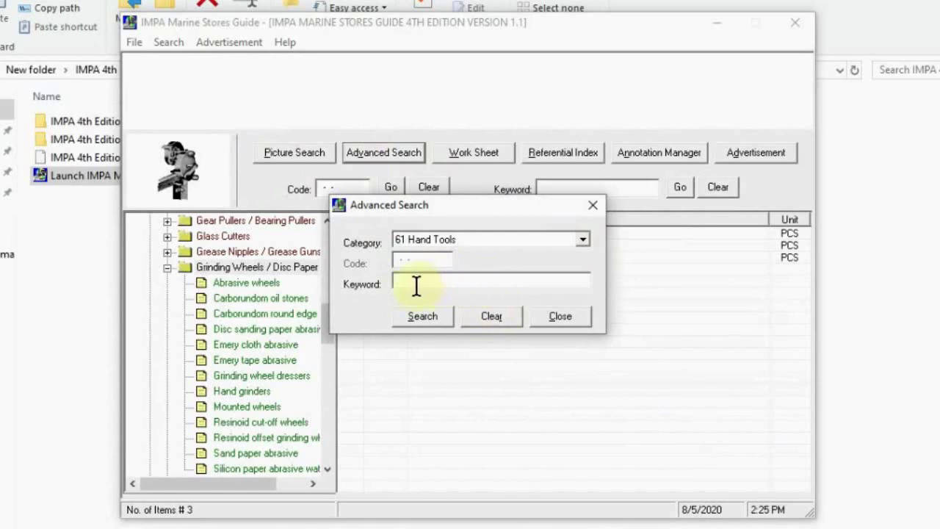
{"action": "type", "text": "grinder"}
{"action": "left_click", "coordinate": [414, 318]}
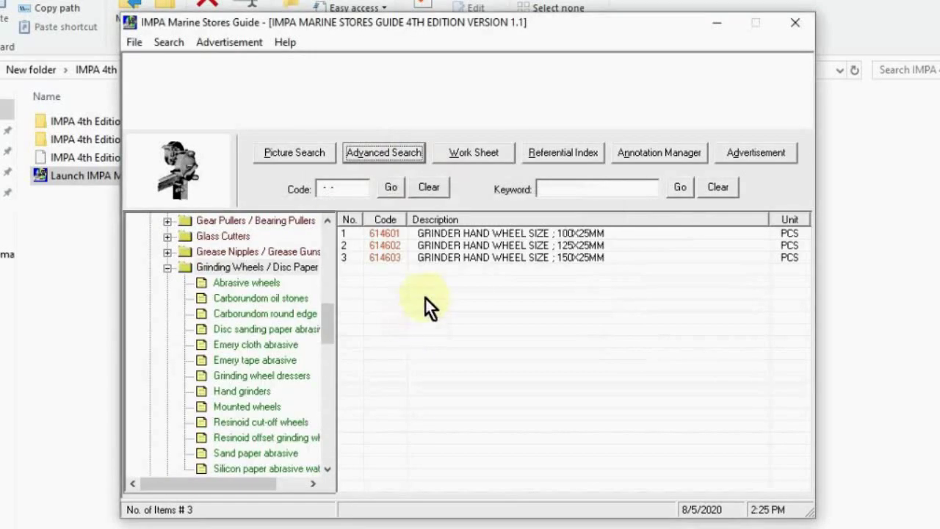
Select the 125X25MM hand wheel grinder and view its enlarged picture.
{"action": "left_click", "coordinate": [493, 247]}
{"action": "left_click", "coordinate": [150, 197]}
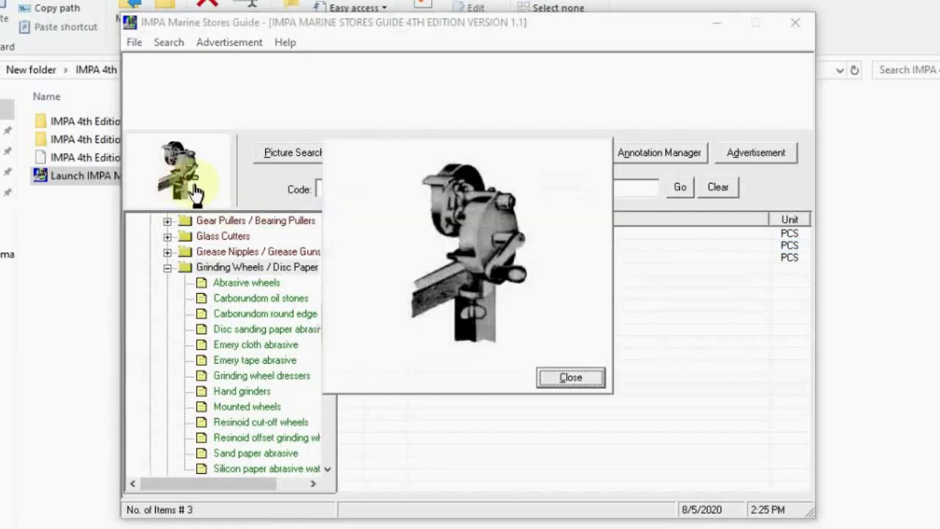
{"action": "left_click", "coordinate": [572, 374]}
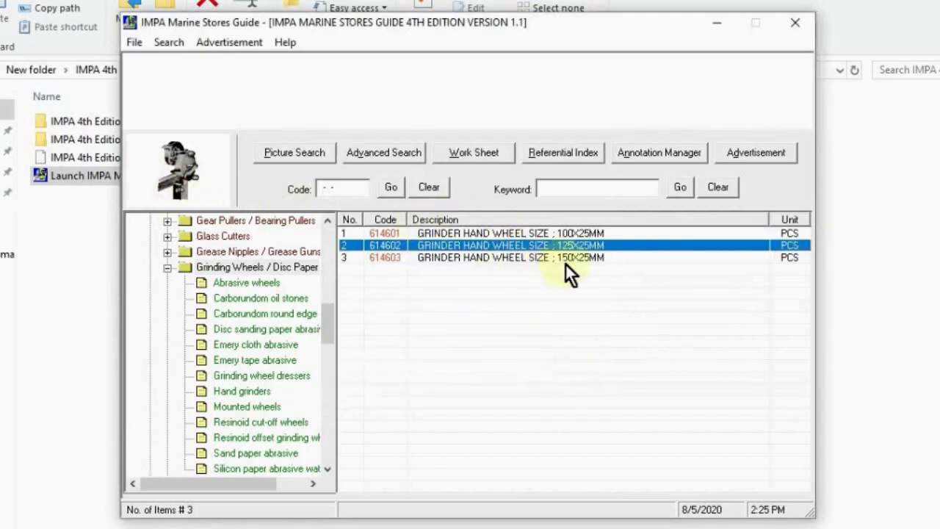
{"action": "key", "text": "Tab"}
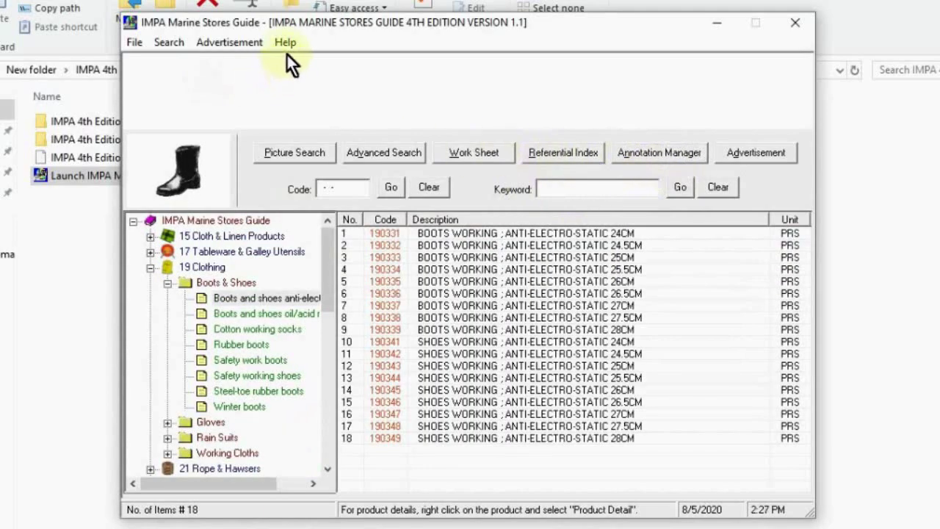
{"action": "left_click", "coordinate": [284, 44]}
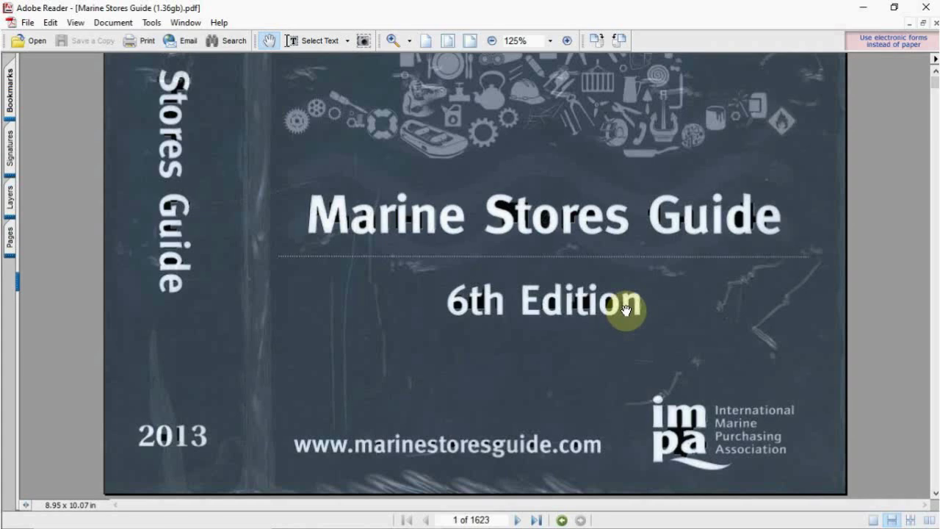
Browse the Marine Stores Guide PDF from its cover through the advertisement pages to the Sectional Index on page 20.
{"action": "scroll", "coordinate": [860, 290], "scroll_direction": "down", "scroll_amount": 10}
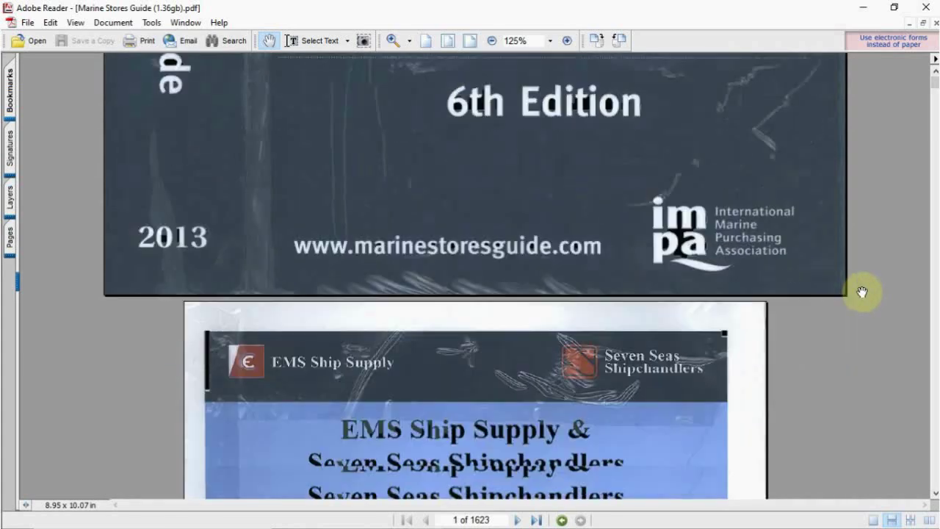
{"action": "scroll", "coordinate": [862, 291], "scroll_direction": "down", "scroll_amount": 20}
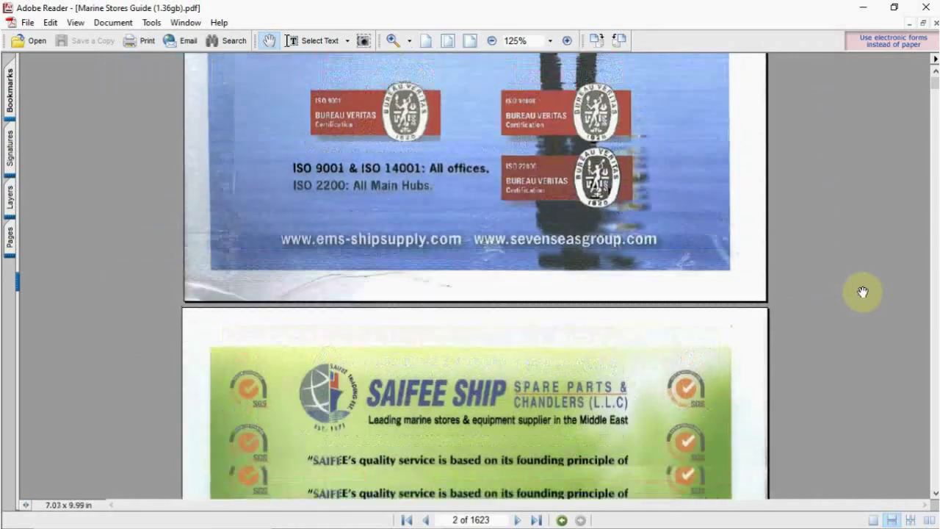
{"action": "scroll", "coordinate": [861, 291], "scroll_direction": "down", "scroll_amount": 20}
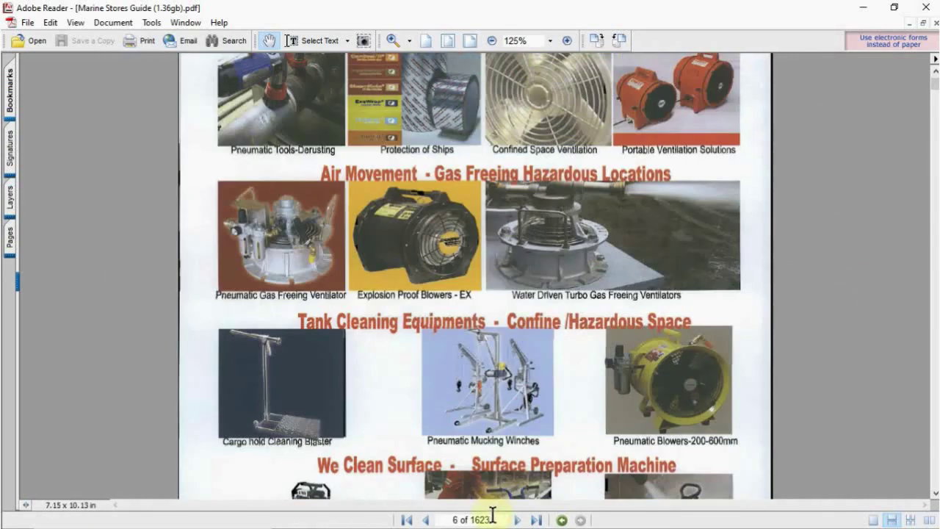
{"action": "scroll", "coordinate": [814, 315], "scroll_direction": "down", "scroll_amount": 20}
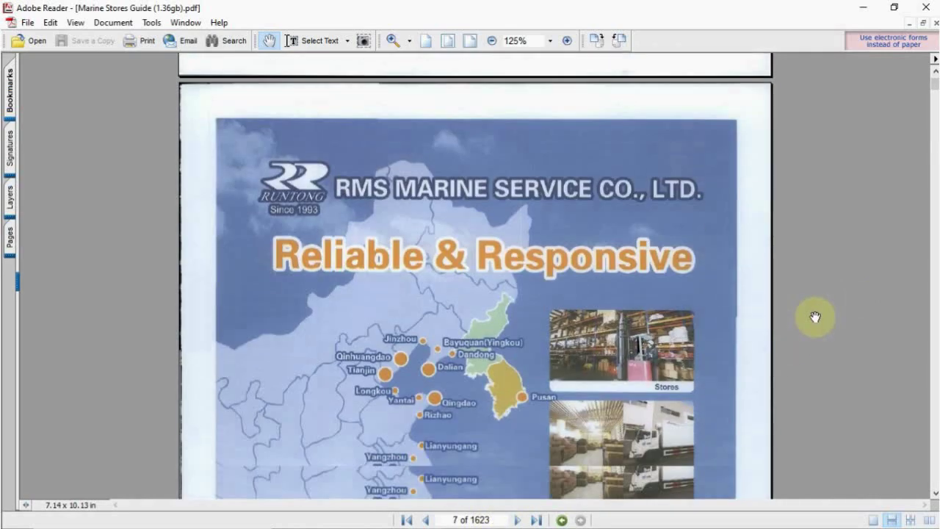
{"action": "scroll", "coordinate": [815, 316], "scroll_direction": "down", "scroll_amount": 10}
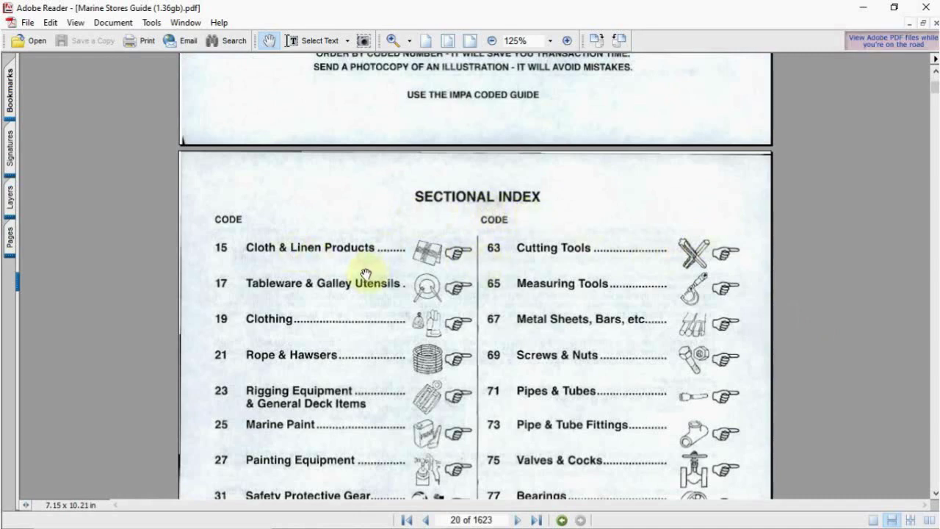
{"action": "scroll", "coordinate": [317, 255], "scroll_direction": "down", "scroll_amount": 1}
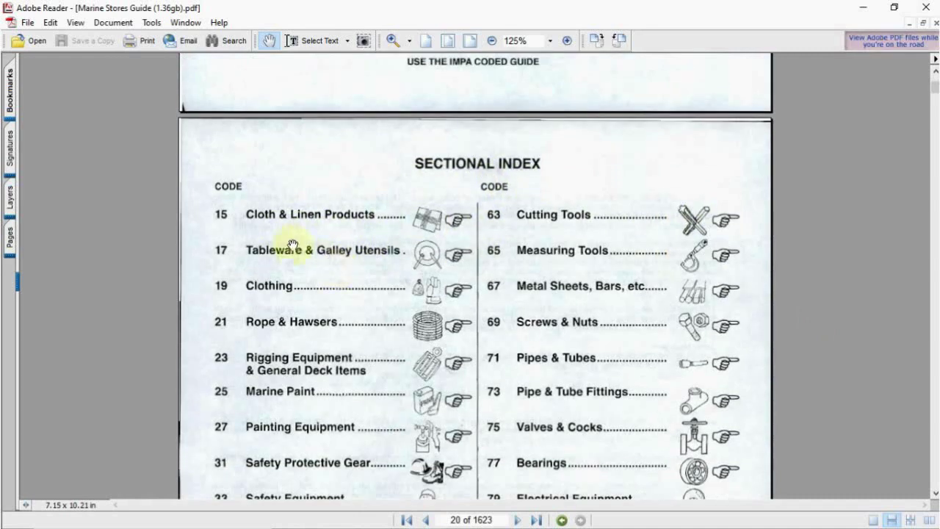
Go on to the Alphabetical Index on page 21 and examine the item names and page references under letter A.
{"action": "scroll", "coordinate": [361, 237], "scroll_direction": "down", "scroll_amount": 10}
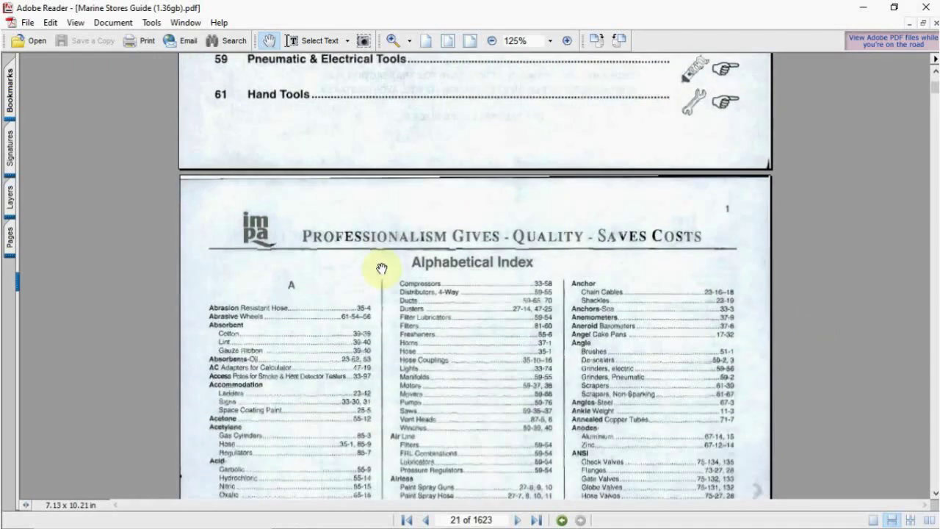
{"action": "scroll", "coordinate": [382, 268], "scroll_direction": "down", "scroll_amount": 2}
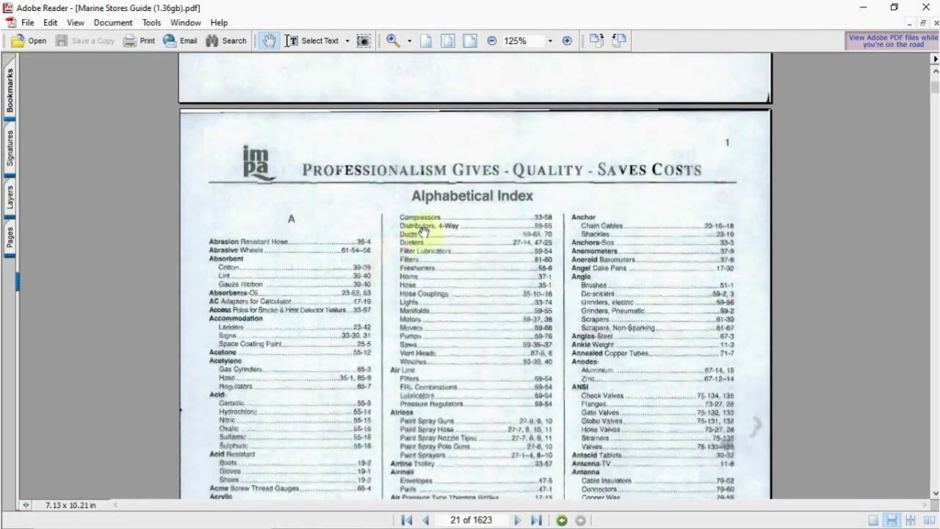
{"action": "scroll", "coordinate": [463, 207], "scroll_direction": "down", "scroll_amount": 2}
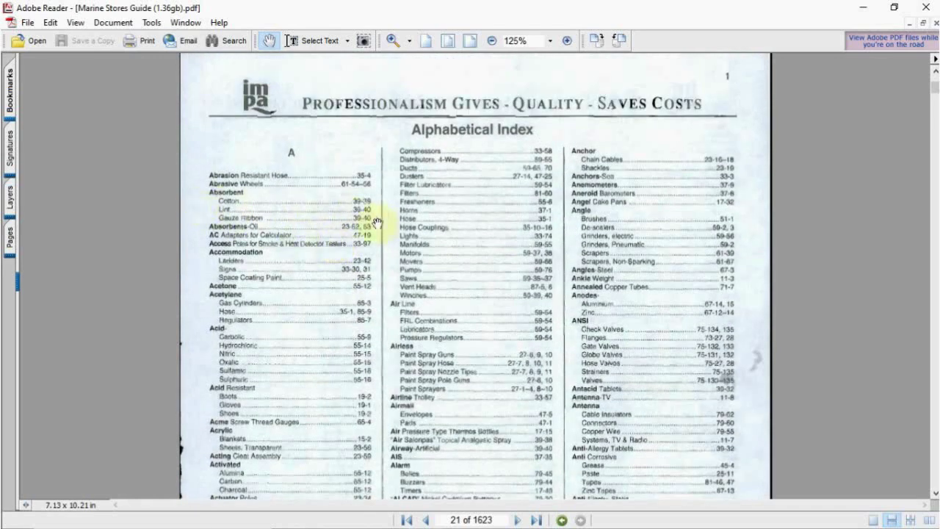
{"action": "scroll", "coordinate": [563, 277], "scroll_direction": "down", "scroll_amount": 1}
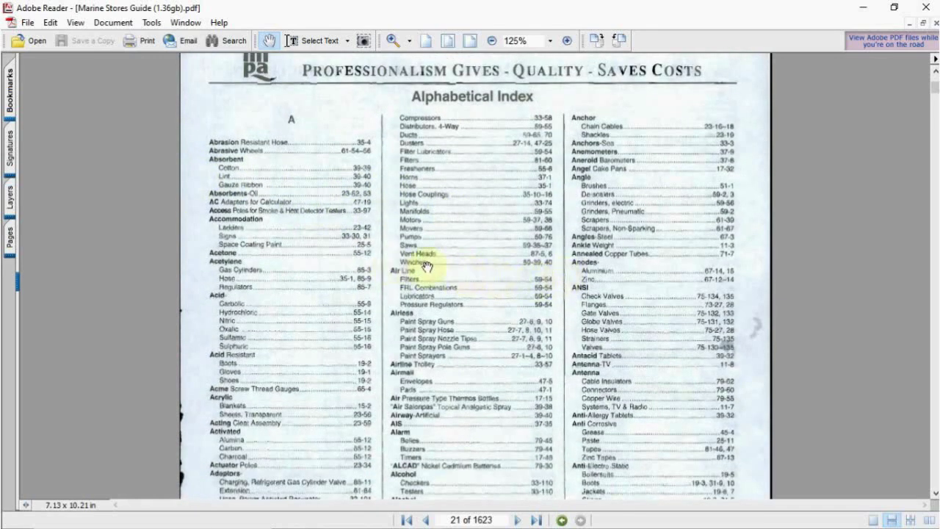
{"action": "scroll", "coordinate": [554, 269], "scroll_direction": "down", "scroll_amount": 3}
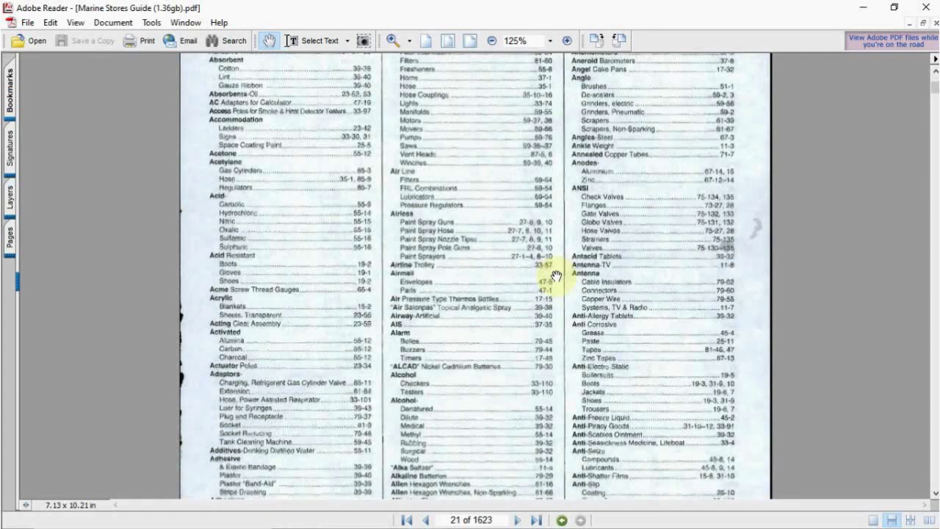
Search the current PDF document for the word "shackles".
{"action": "key", "text": "ctrl+f"}
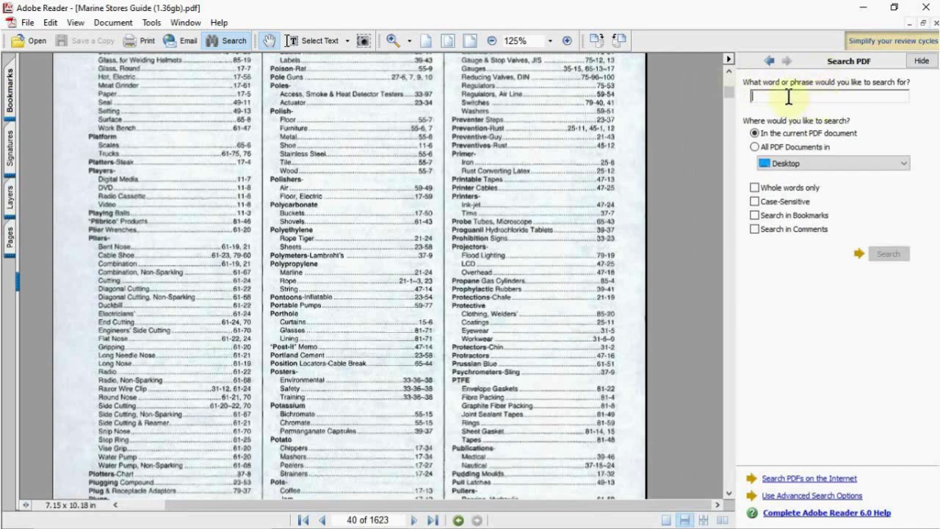
{"action": "type", "text": "shackles"}
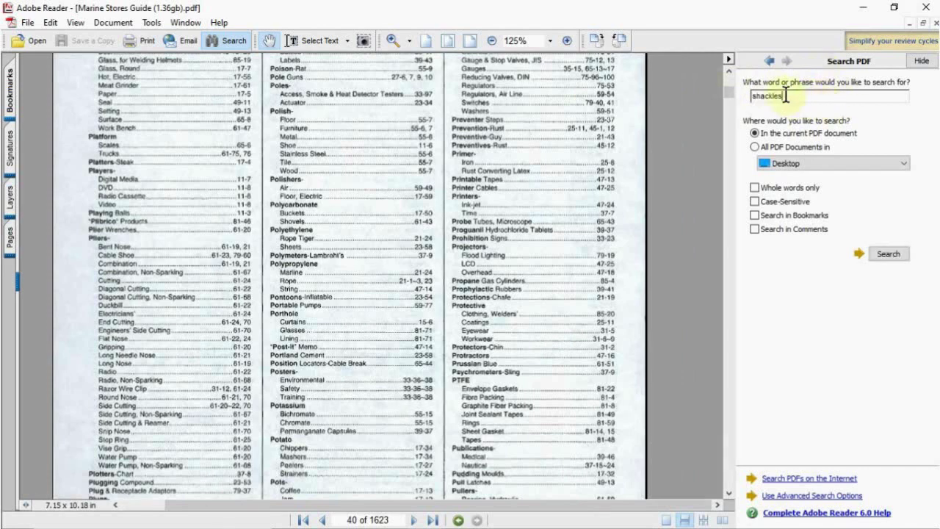